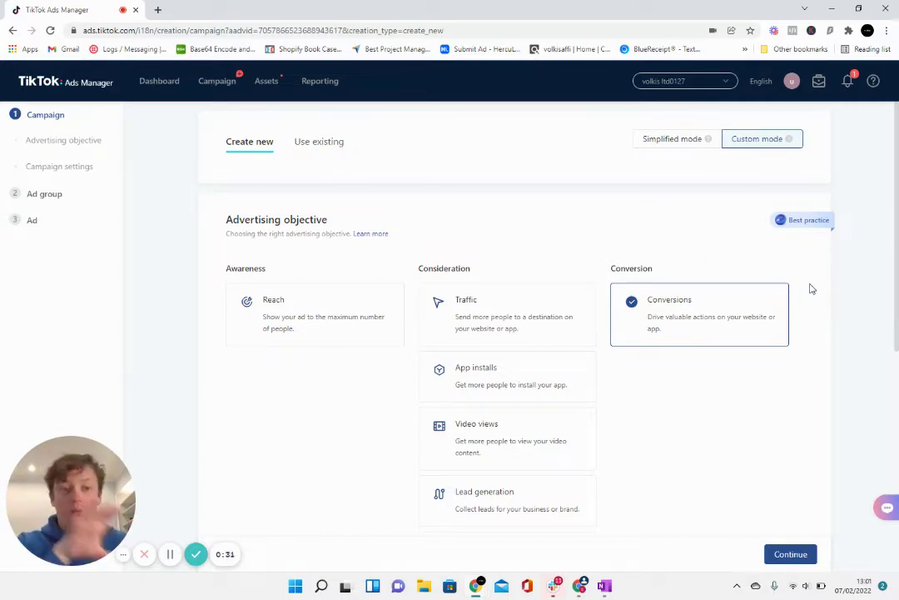
Step: Review the advertising objective and campaign settings of the Pets Man Bid campaign and continue to the ad group setup
scroll(820, 291, "down", 4)
scroll(821, 294, "down", 1)
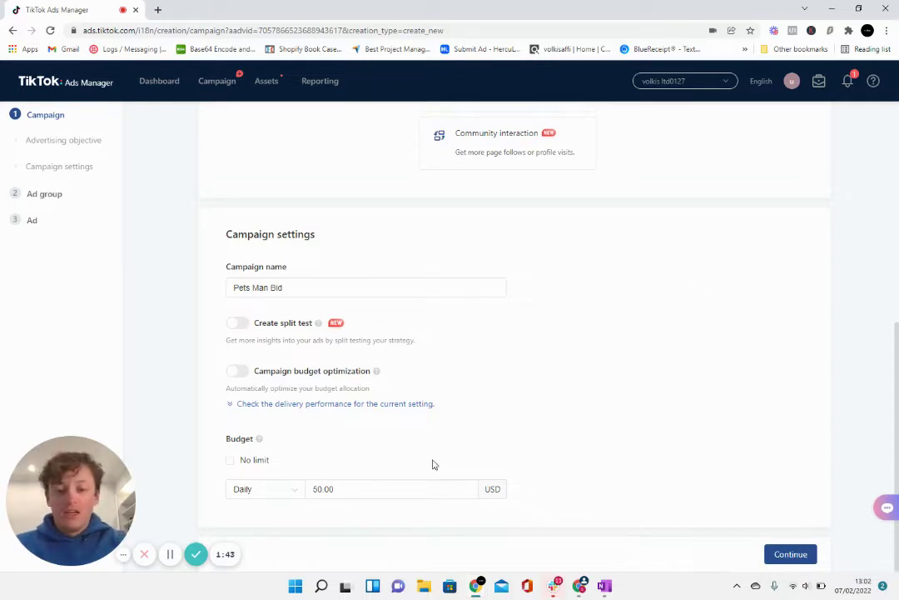
scroll(420, 476, "up", 5)
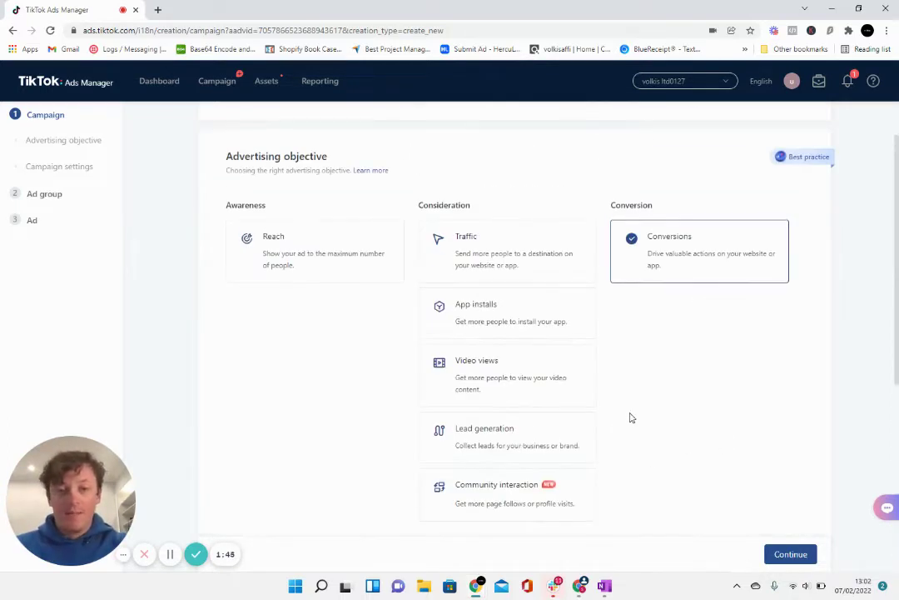
scroll(693, 308, "down", 5)
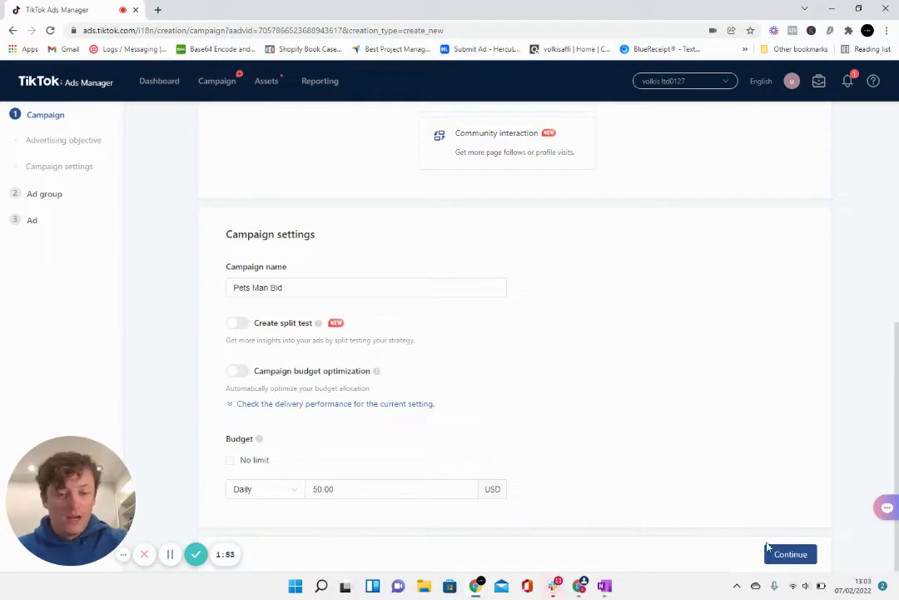
left_click(791, 556)
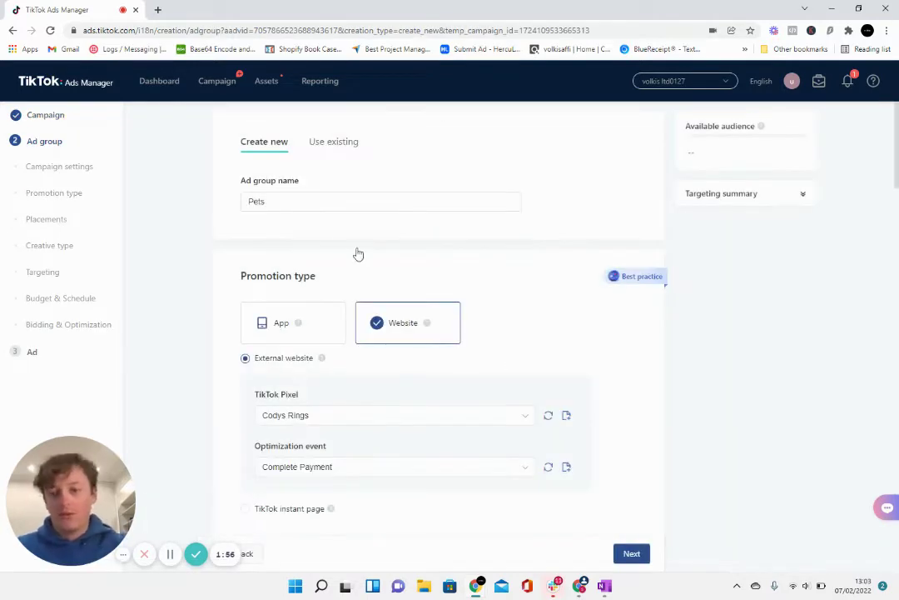
Step: Examine the ad group's promotion type, placements, comment and download options, creative type, demographics and interest targeting
scroll(520, 292, "down", 2)
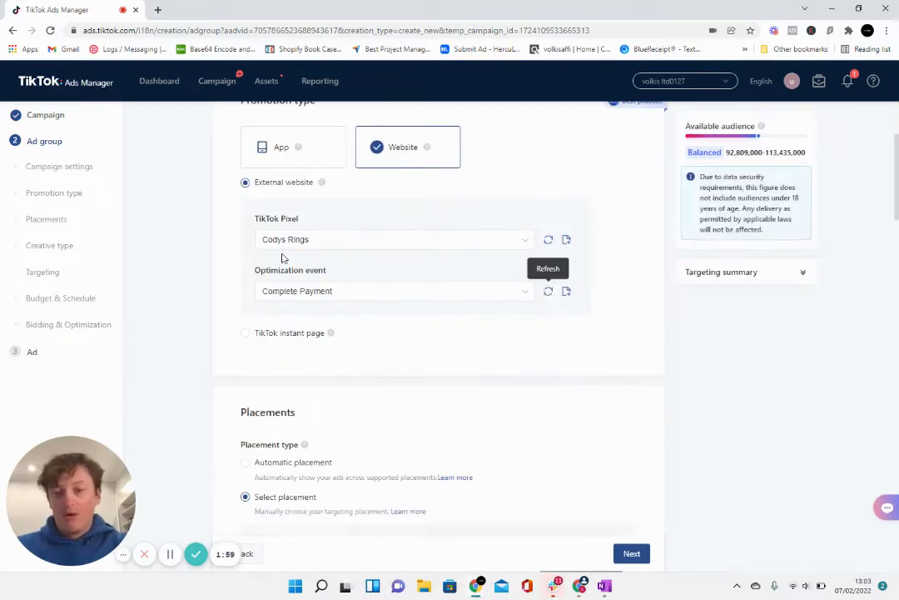
scroll(364, 254, "down", 3)
scroll(504, 142, "down", 1)
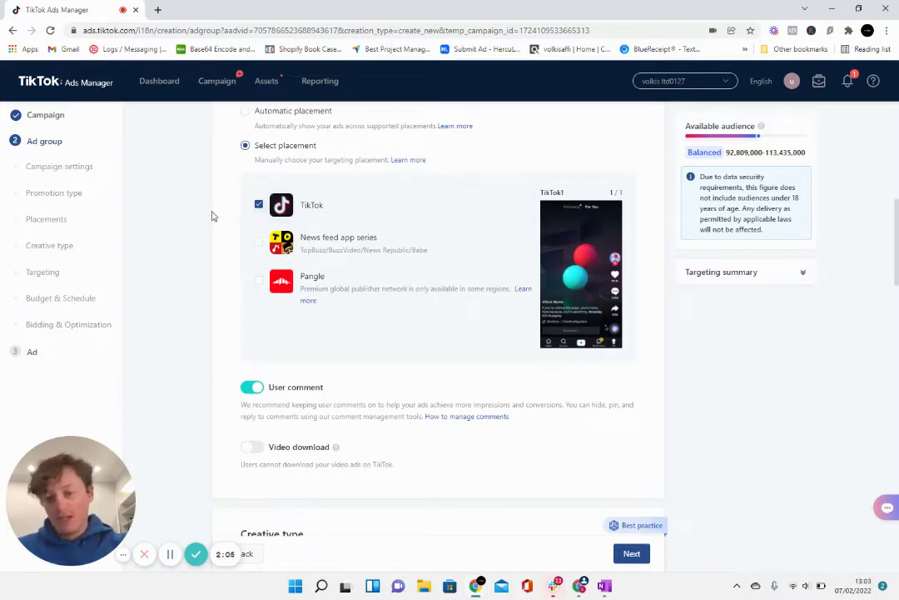
scroll(212, 216, "down", 1)
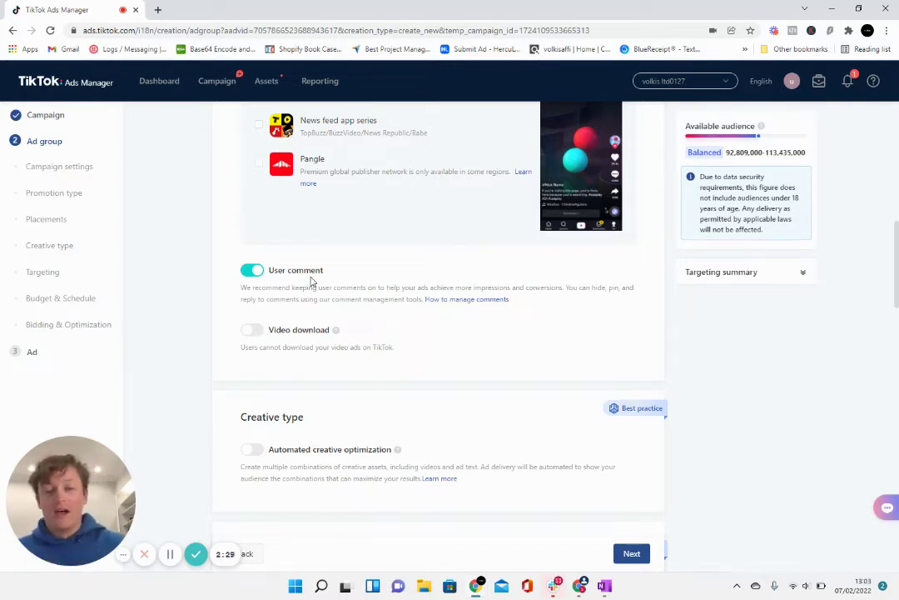
scroll(430, 373, "down", 3)
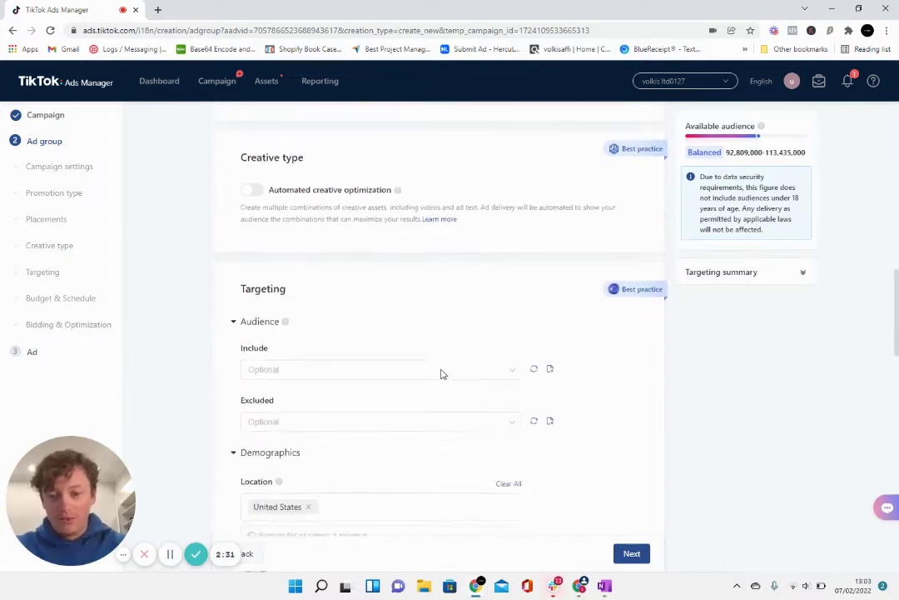
scroll(444, 372, "down", 2)
scroll(385, 305, "down", 1)
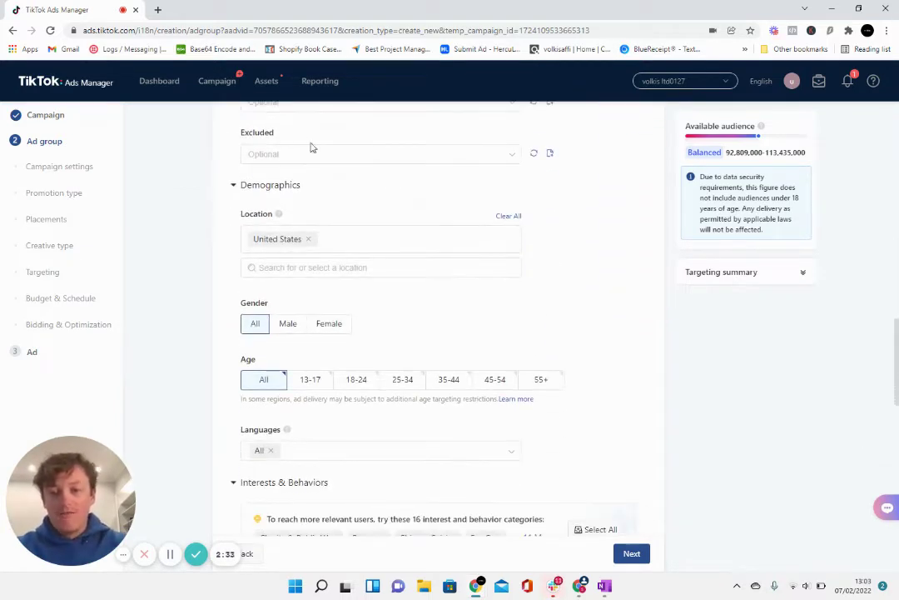
scroll(313, 147, "down", 2)
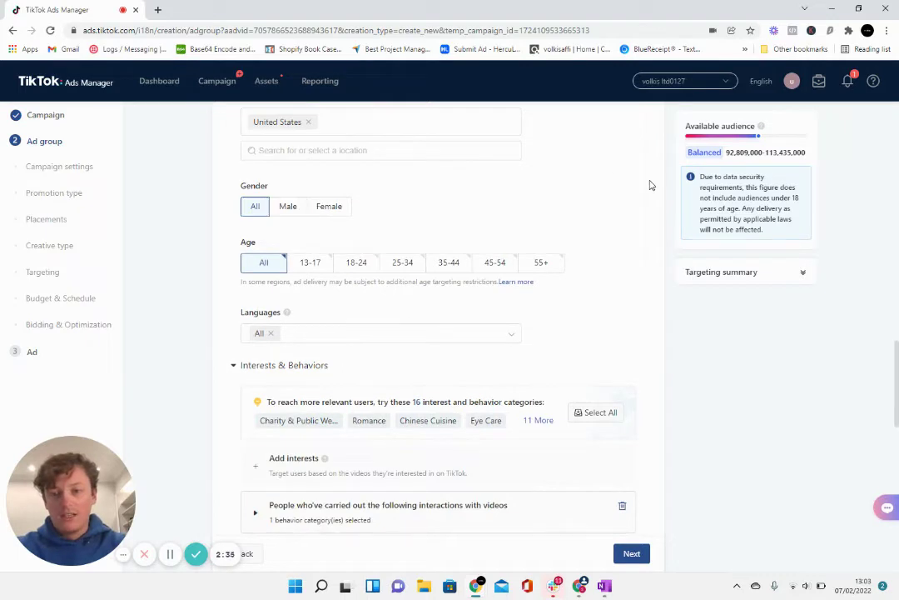
scroll(649, 184, "down", 2)
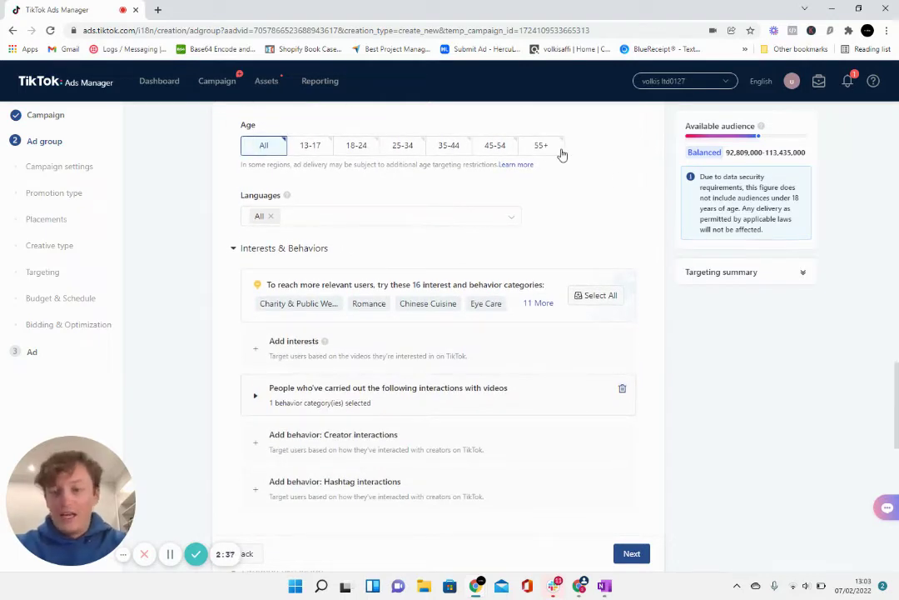
scroll(562, 158, "down", 2)
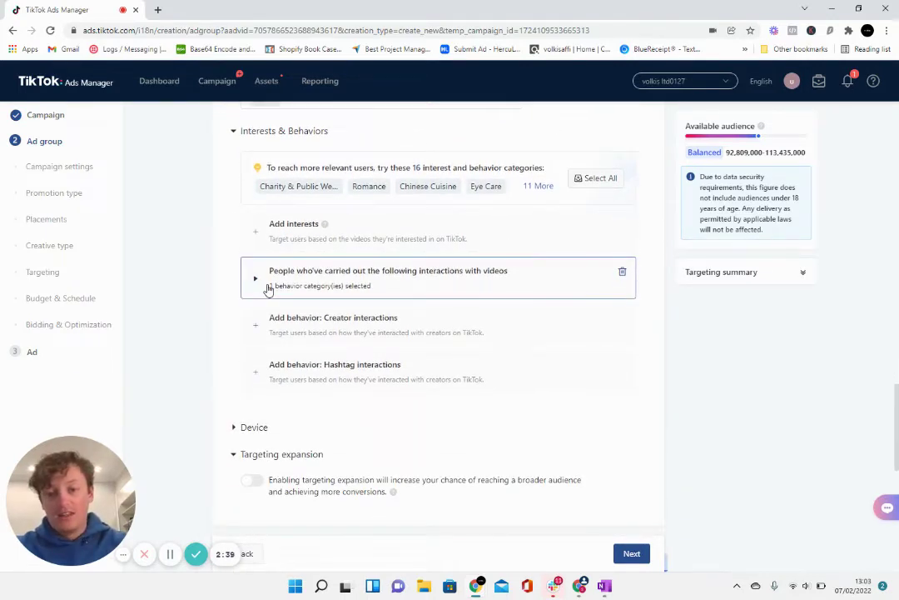
Step: Expand the video-interaction behavior targeting to check its interaction types, video category and time period, and collapse it
left_click(338, 287)
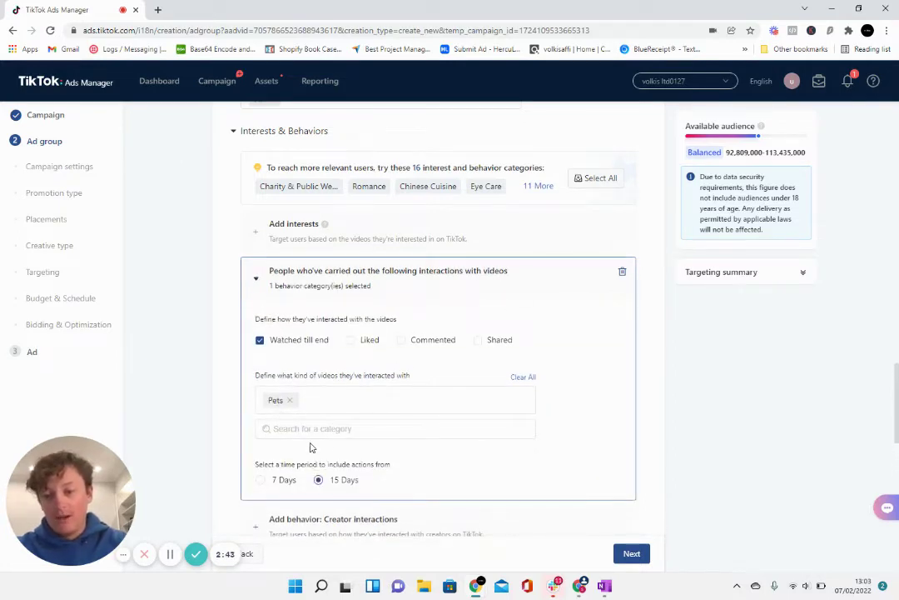
scroll(316, 447, "down", 1)
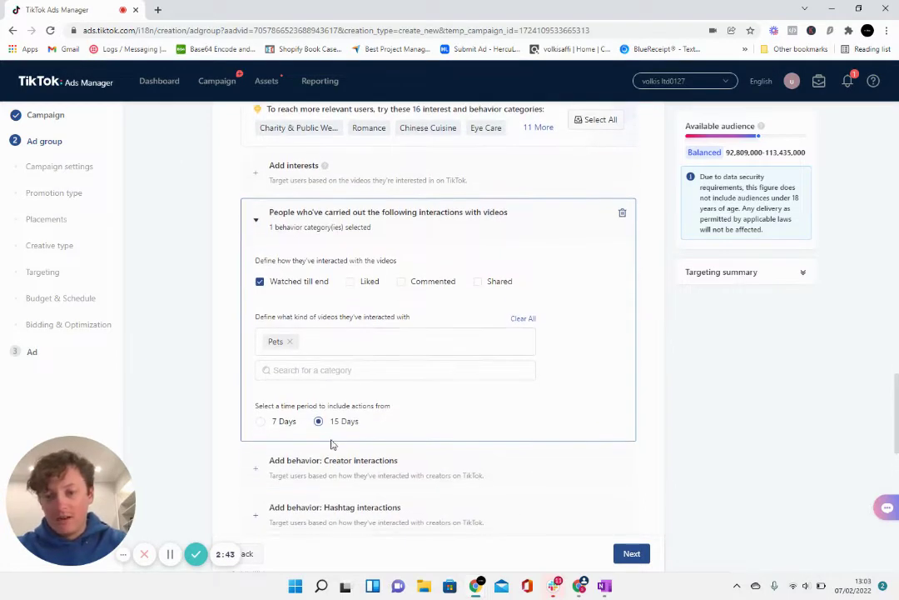
left_click(257, 223)
Step: Check the ad group's daily budget and its schedule options for running continuously or within a date range
scroll(441, 263, "down", 5)
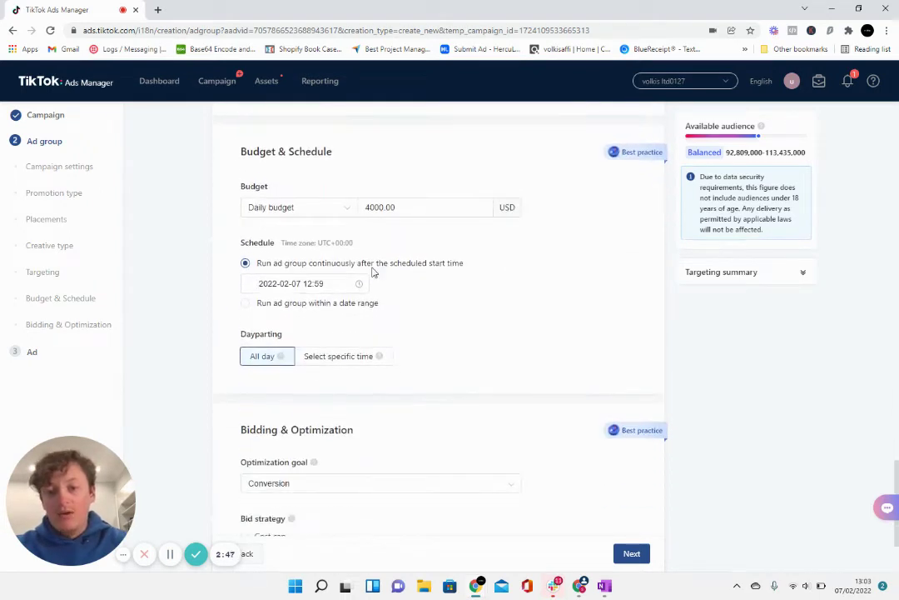
left_click(416, 208)
left_click_drag(365, 207, 465, 209)
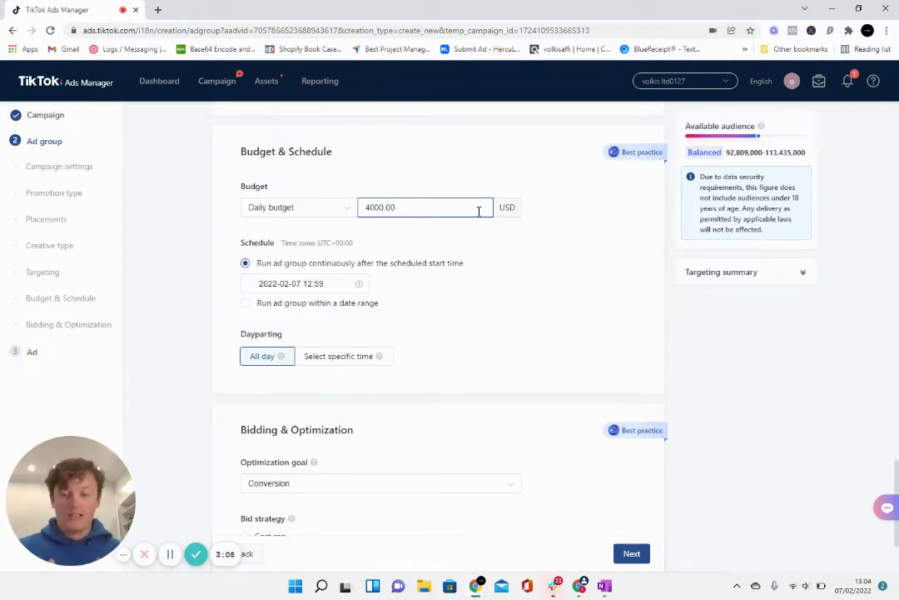
left_click(308, 304)
left_click(297, 263)
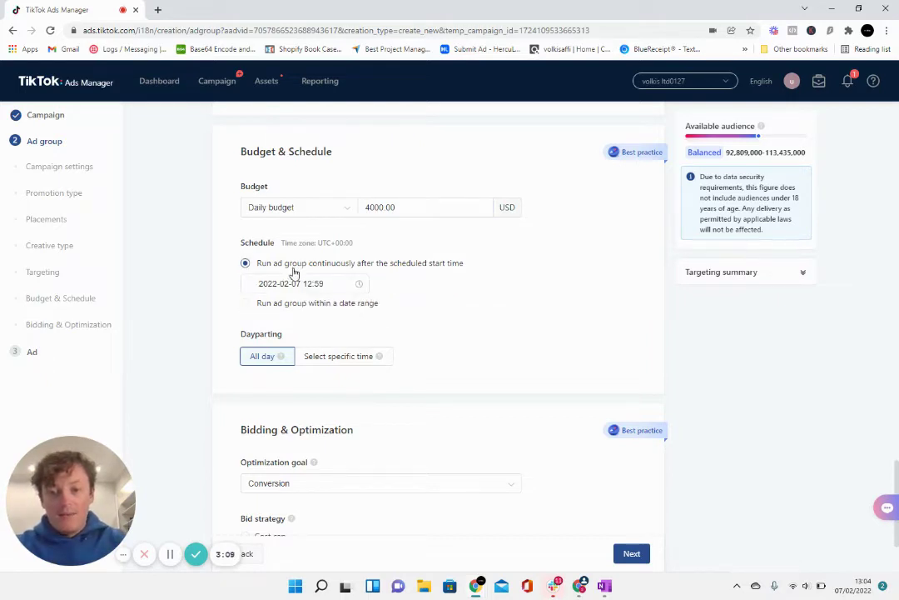
left_click_drag(283, 334, 257, 344)
left_click(331, 334)
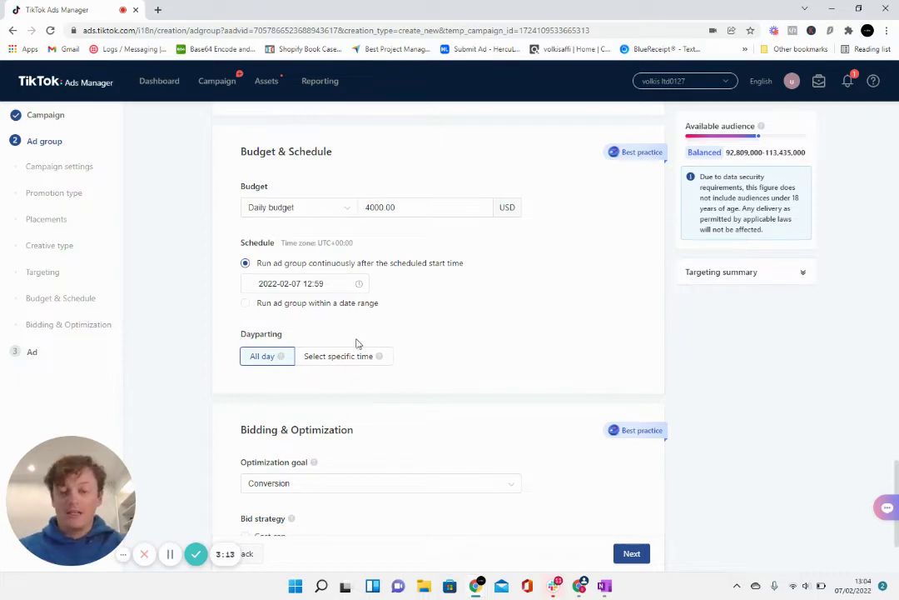
Step: Switch dayparting to specific times and select 00:00–02:00 for every day of the week
left_click(336, 364)
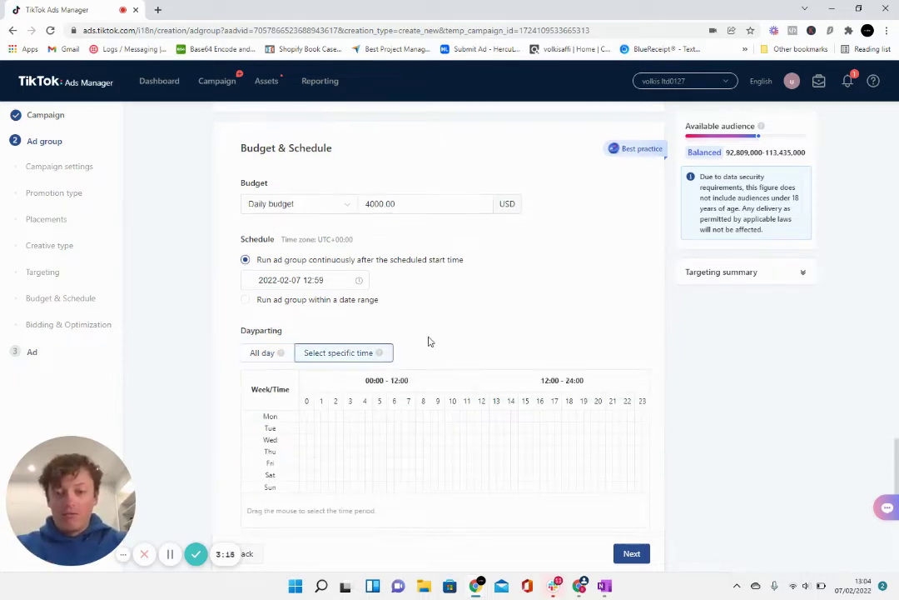
scroll(427, 341, "down", 2)
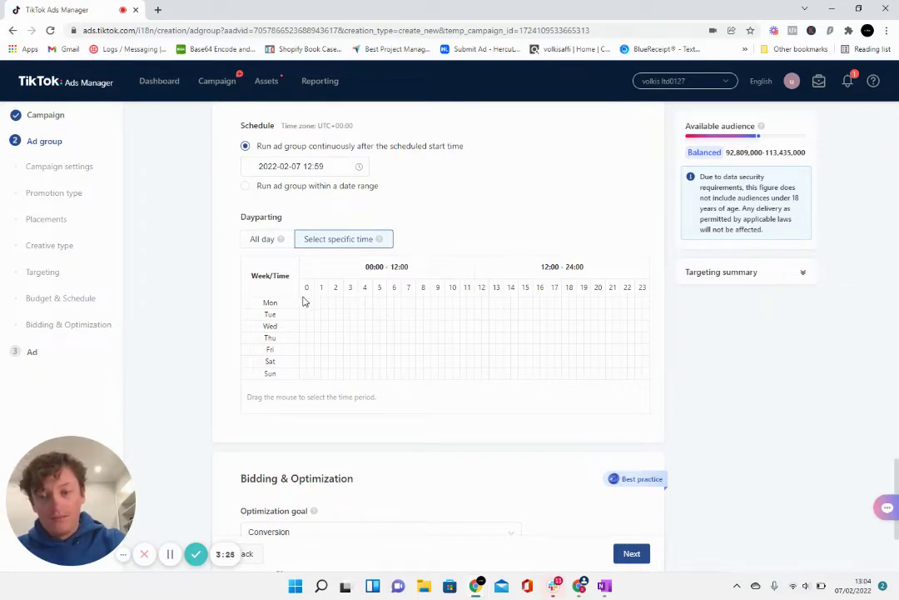
left_click_drag(304, 301, 335, 383)
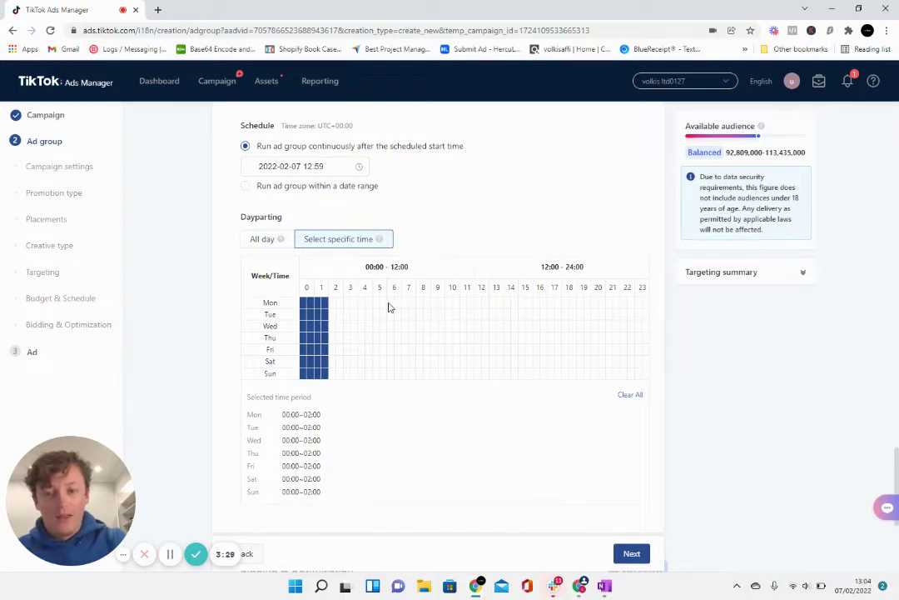
Step: Add the 06:00–09:30 and 16:00–24:00 time periods to the dayparting schedule for every day of the week
left_click_drag(395, 304, 409, 360)
left_click_drag(434, 376, 446, 379)
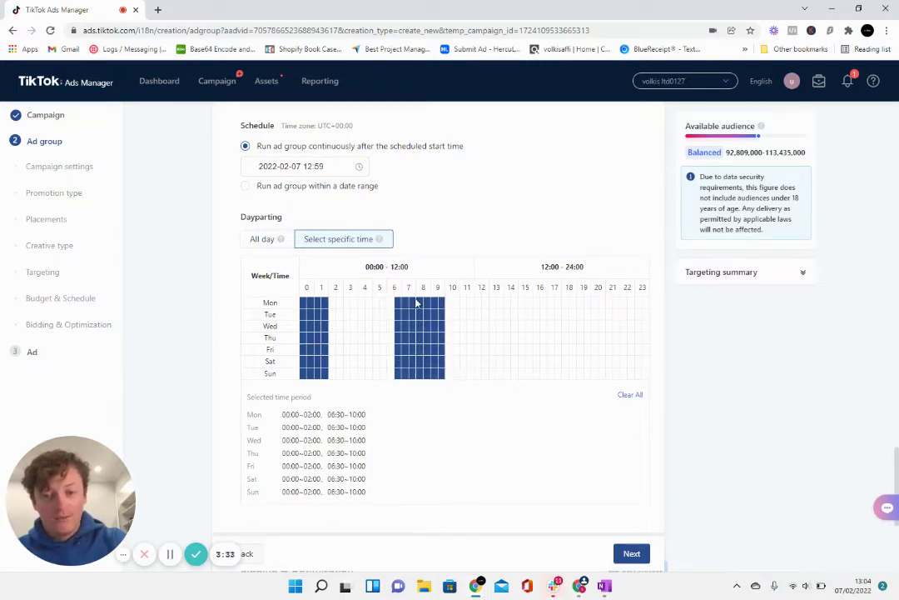
left_click_drag(416, 303, 437, 388)
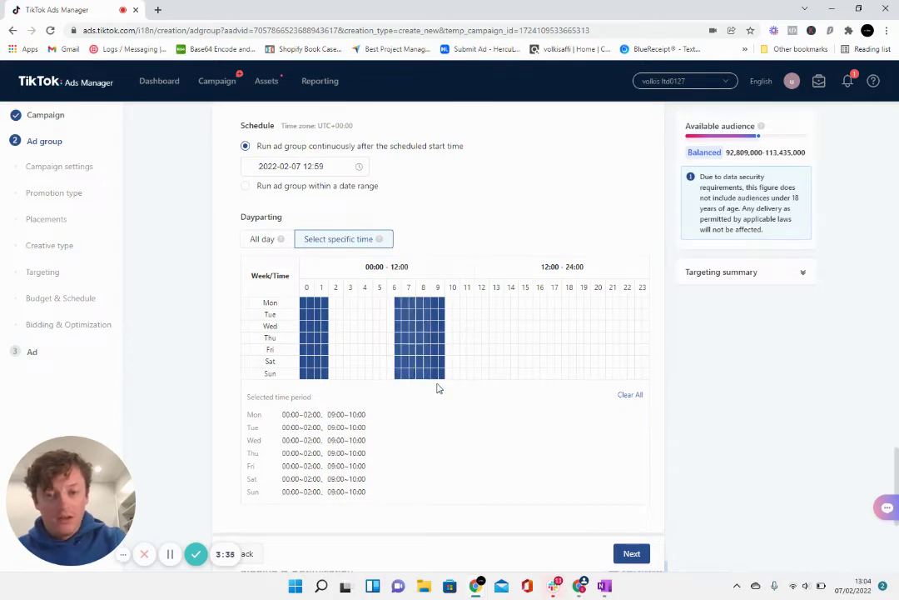
left_click_drag(396, 303, 438, 378)
left_click_drag(442, 305, 450, 375)
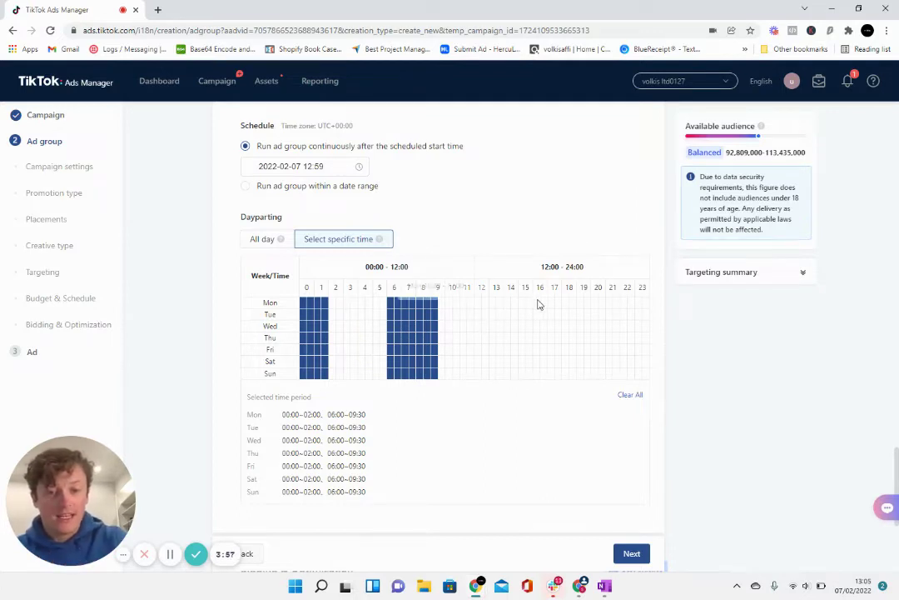
left_click_drag(537, 305, 650, 388)
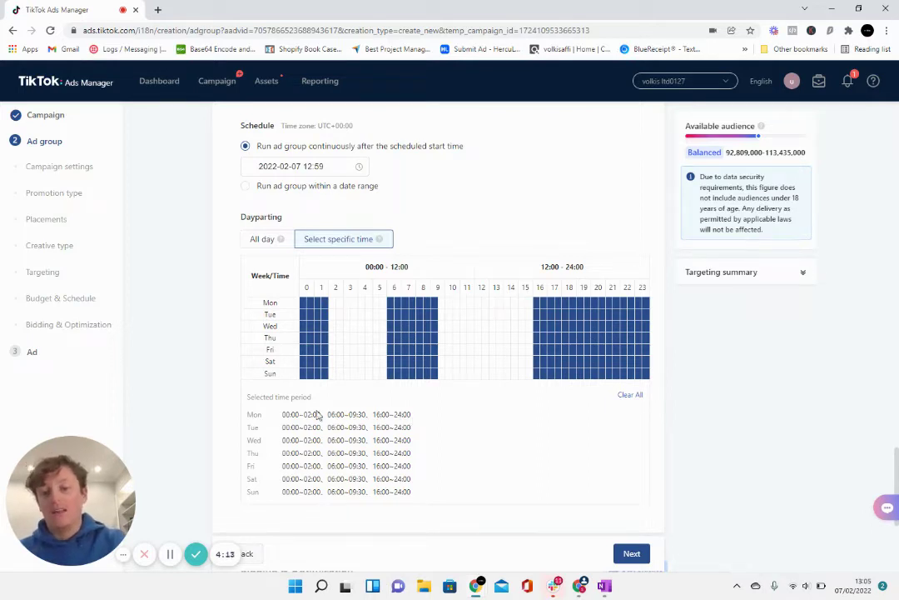
Step: Set the bid strategy to Cost cap with a bid of 12.00 USD per conversion
scroll(441, 418, "down", 1)
scroll(441, 418, "down", 3)
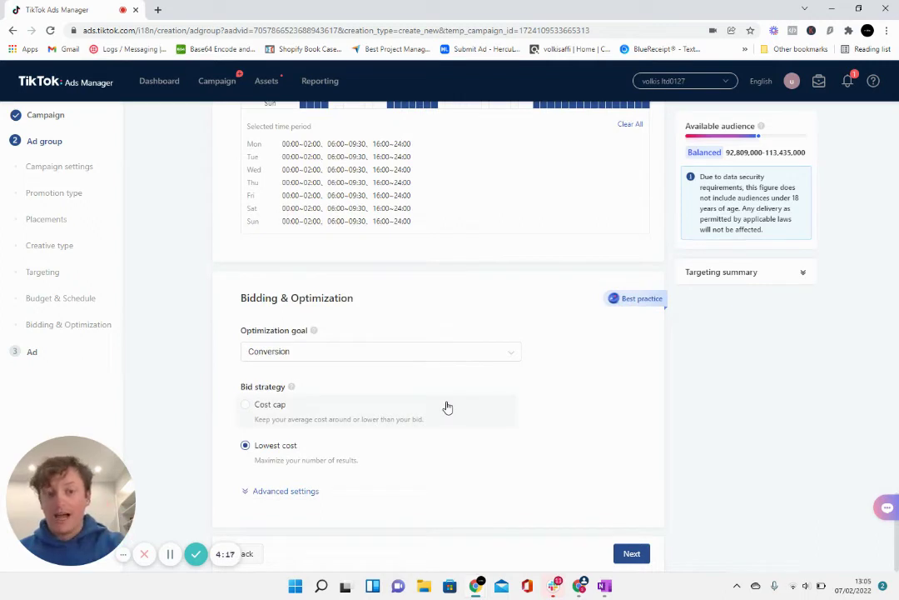
left_click(371, 409)
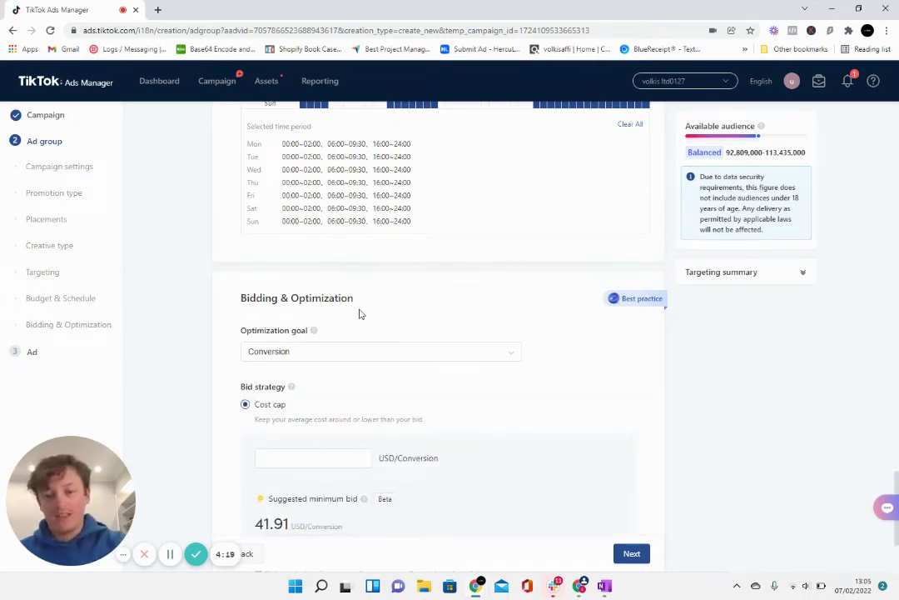
scroll(322, 445, "down", 2)
left_click_drag(292, 410, 233, 410)
left_click(225, 375)
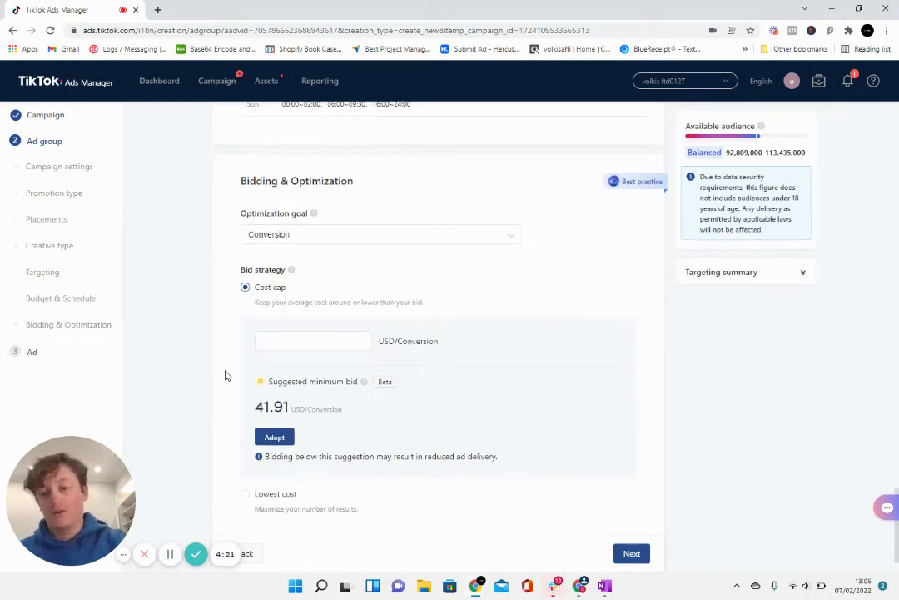
left_click(301, 341)
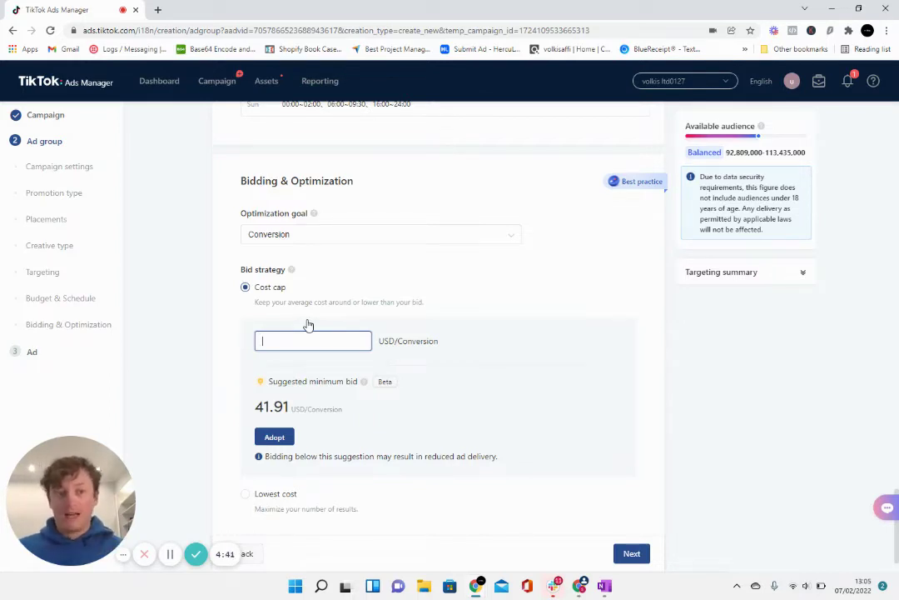
type("12")
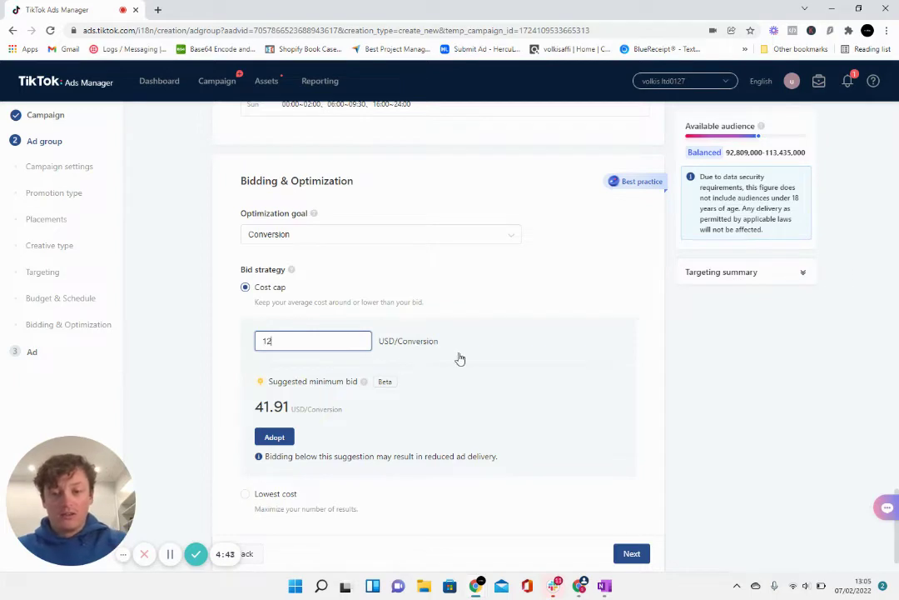
left_click(662, 337)
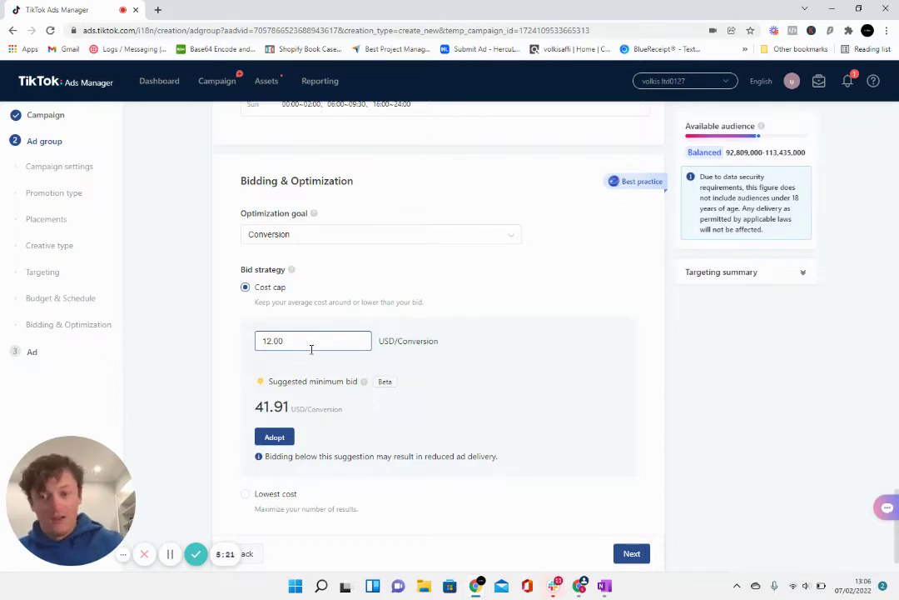
left_click_drag(311, 349, 239, 345)
left_click(665, 363)
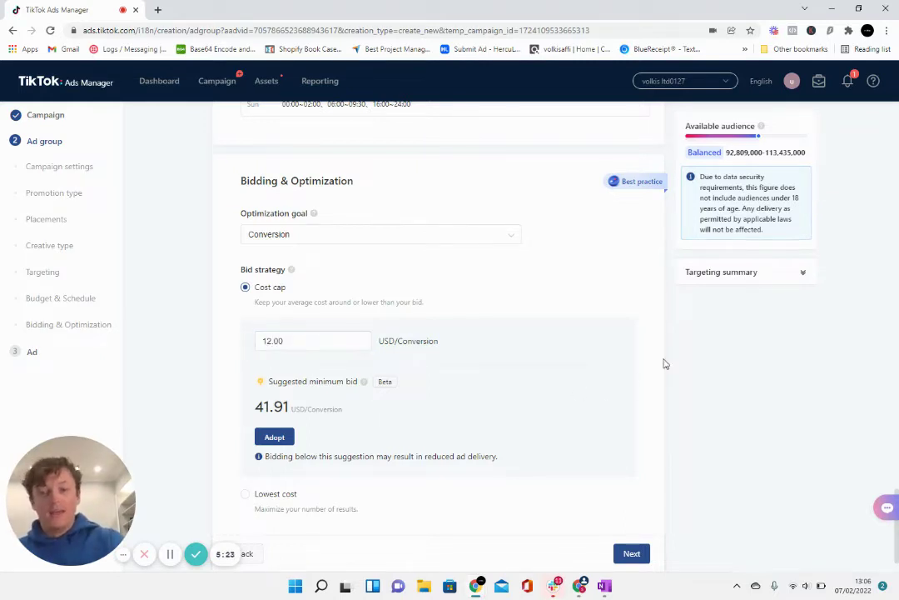
Step: Expand the advanced settings of Bidding & Optimization and look through them
scroll(644, 334, "down", 1)
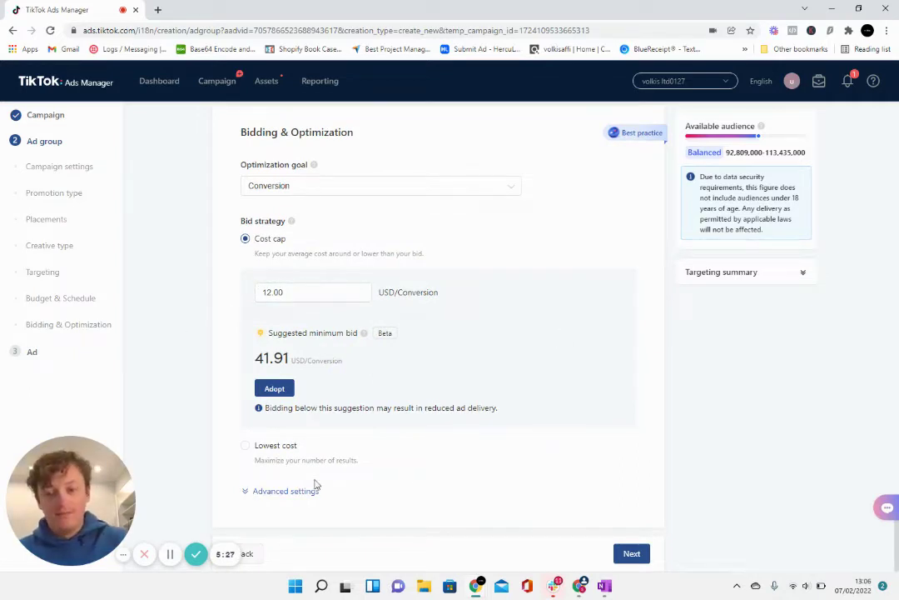
left_click(250, 493)
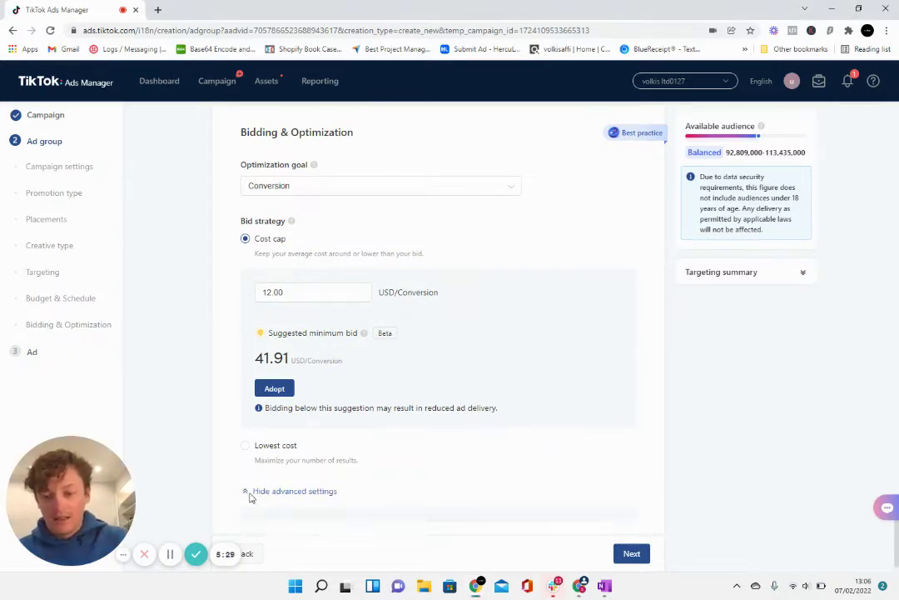
scroll(564, 440, "down", 2)
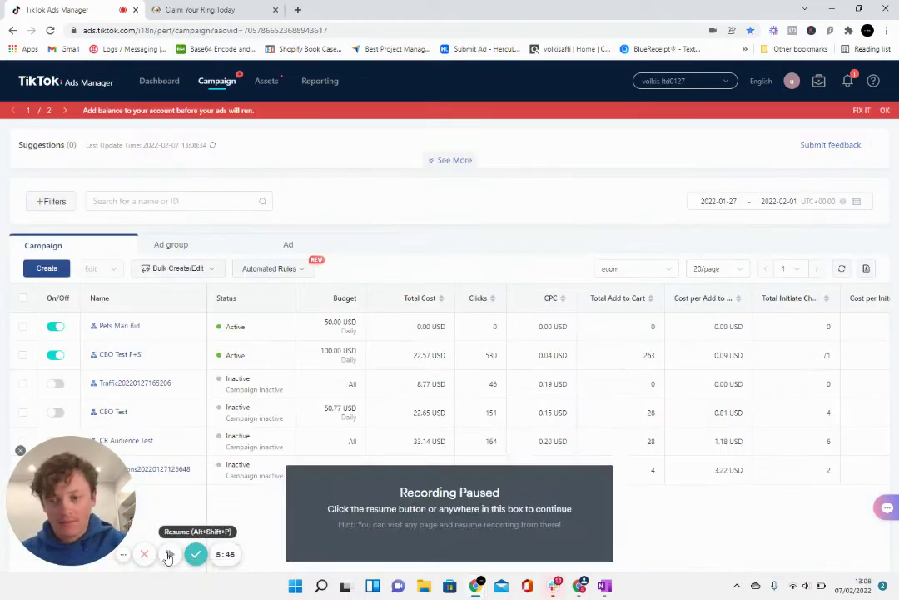
Step: Open the ad groups of the CBO Test F+S campaign and look through their delivery status and performance metrics
left_click(195, 554)
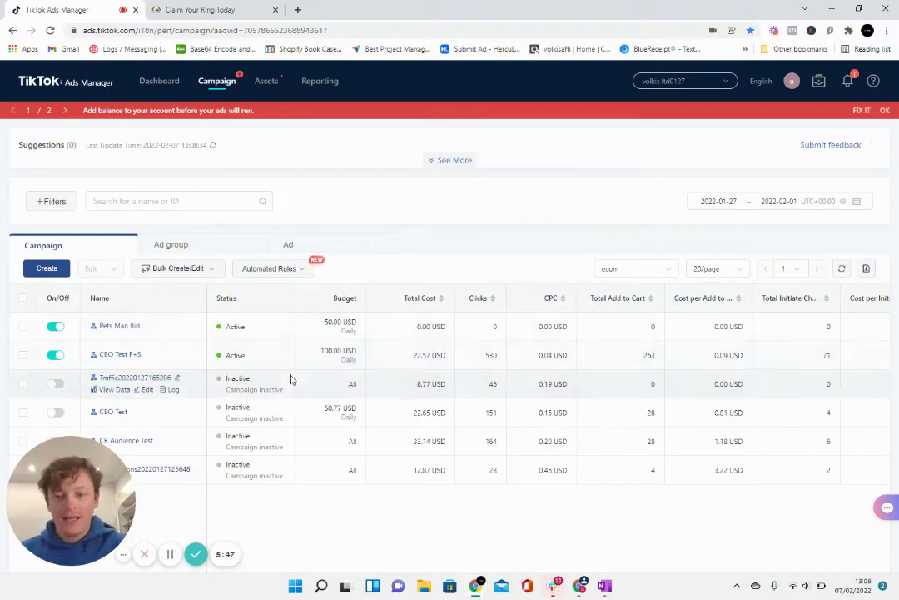
left_click(23, 356)
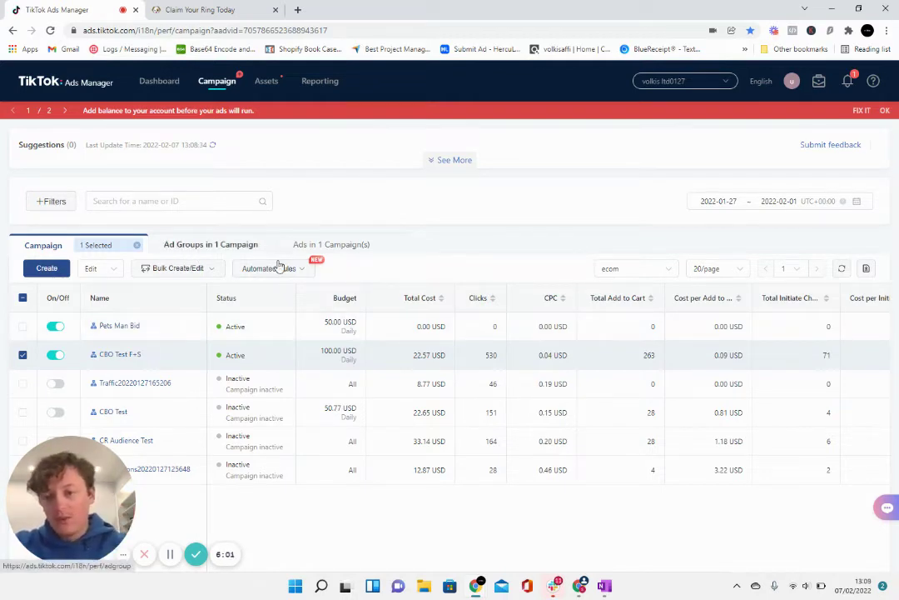
left_click(237, 246)
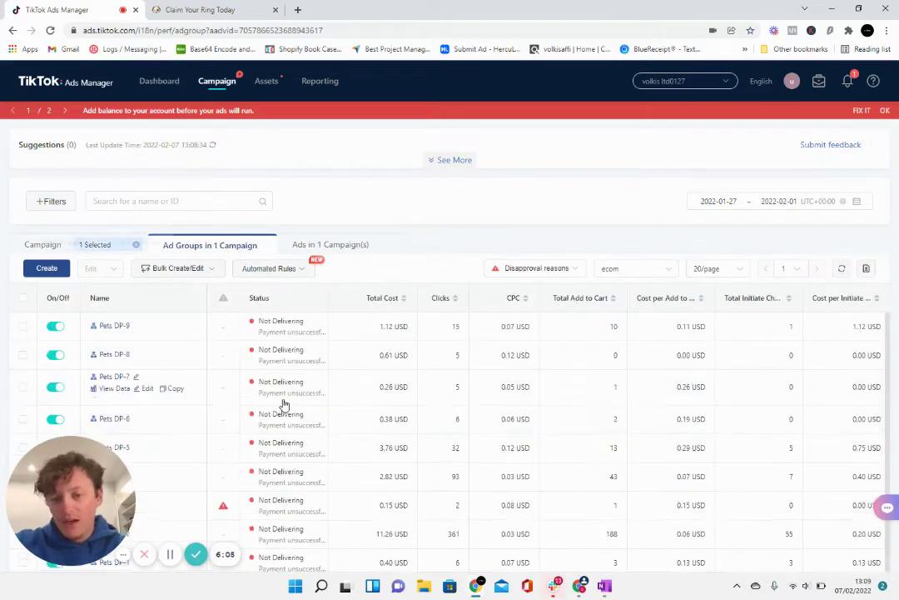
scroll(300, 414, "down", 2)
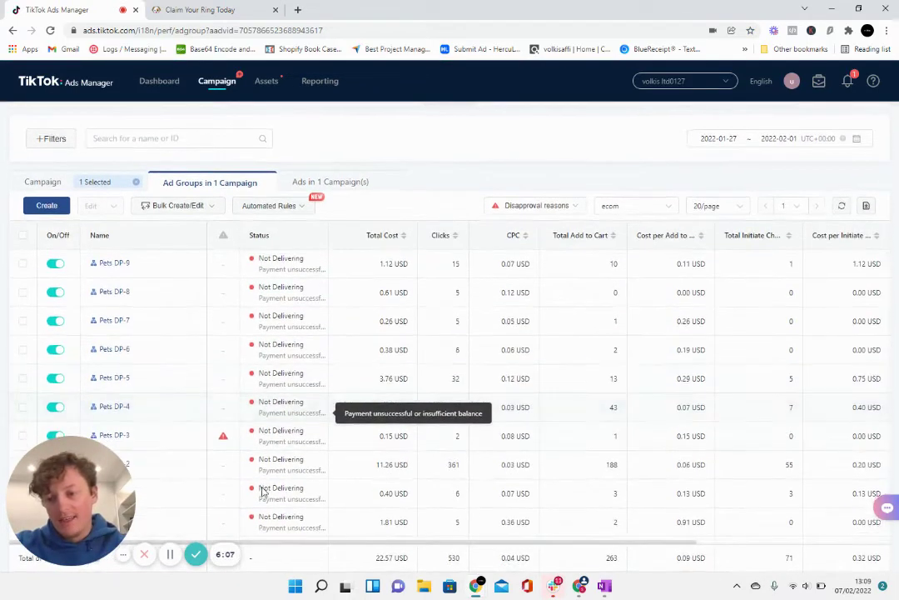
scroll(225, 392, "up", 2)
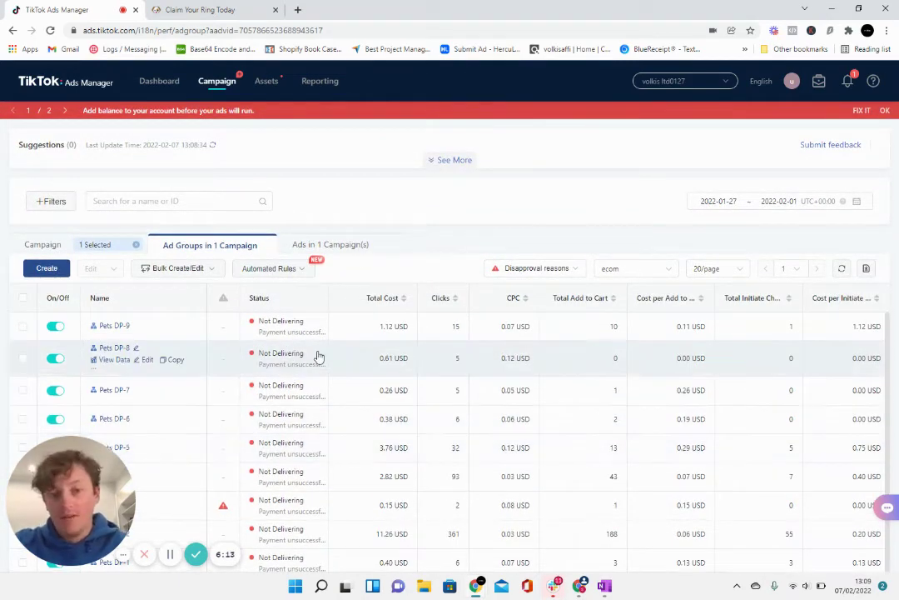
scroll(349, 358, "down", 1)
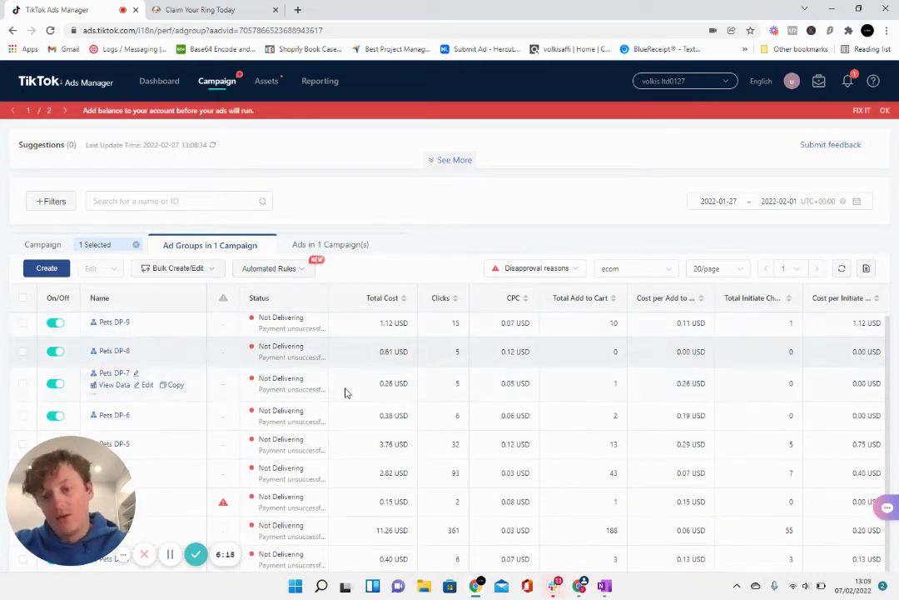
scroll(347, 391, "up", 1)
scroll(394, 130, "down", 1)
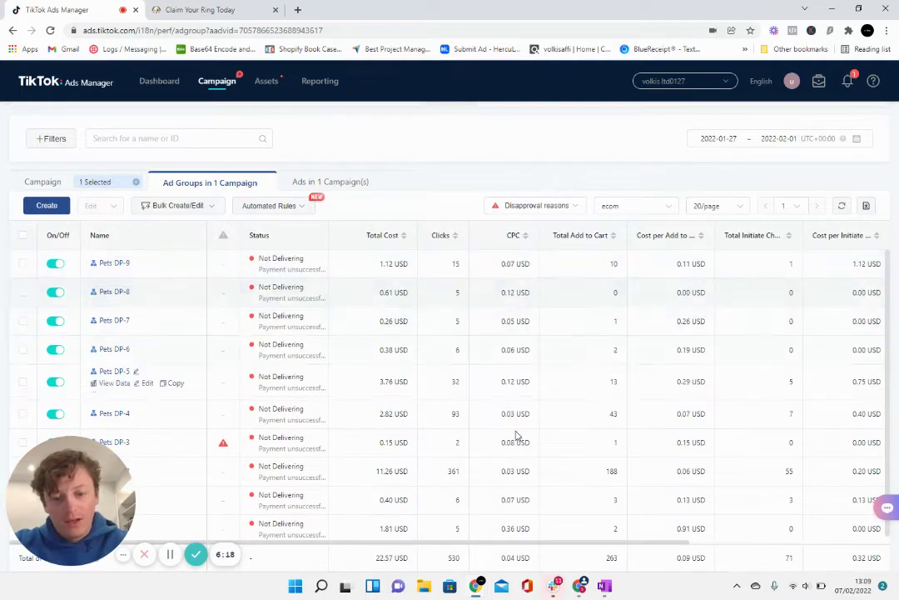
scroll(517, 434, "down", 1)
Step: Examine the campaign's totals for CPC, cost per add to cart and cost per initiate checkout
left_click_drag(517, 558, 497, 558)
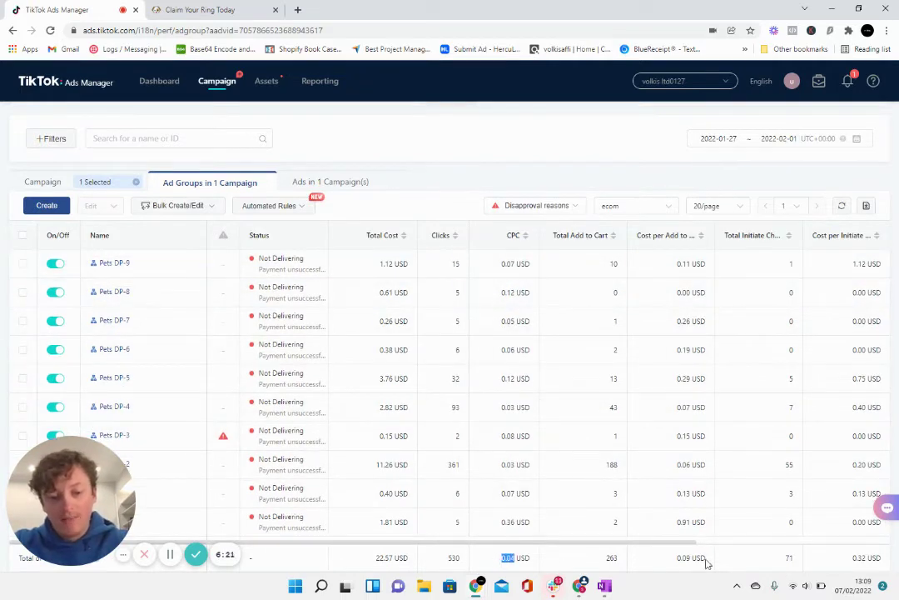
left_click_drag(688, 559, 676, 559)
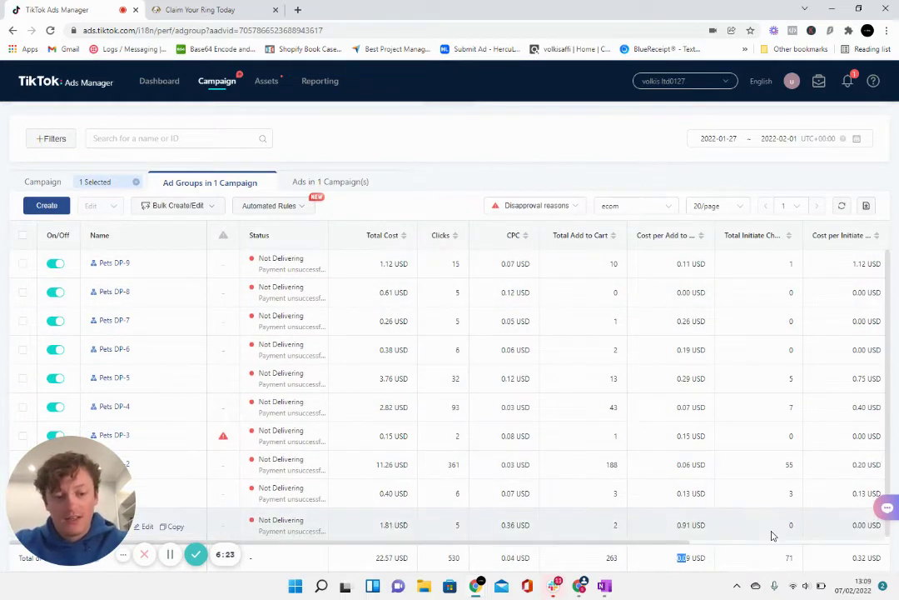
scroll(763, 451, "right", 3)
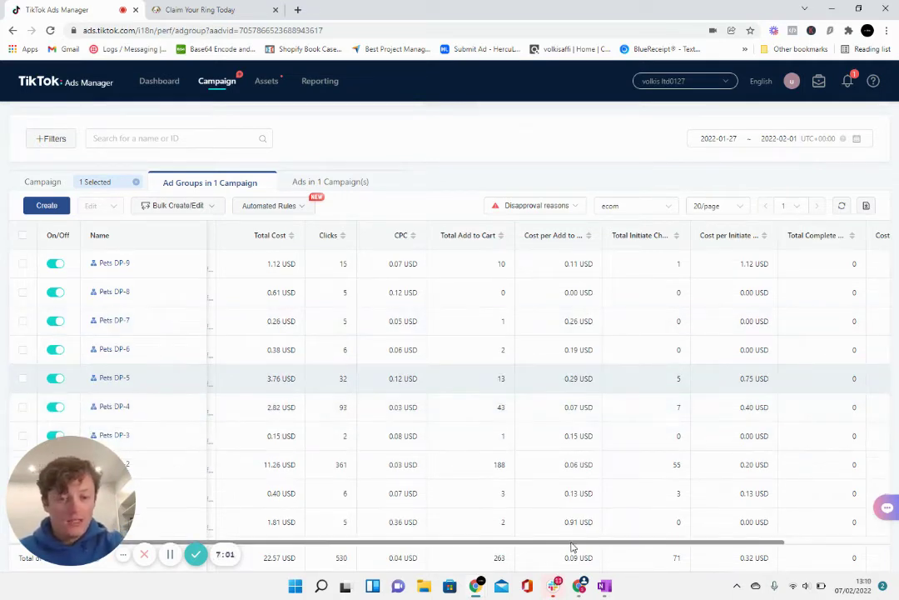
left_click_drag(572, 546, 680, 548)
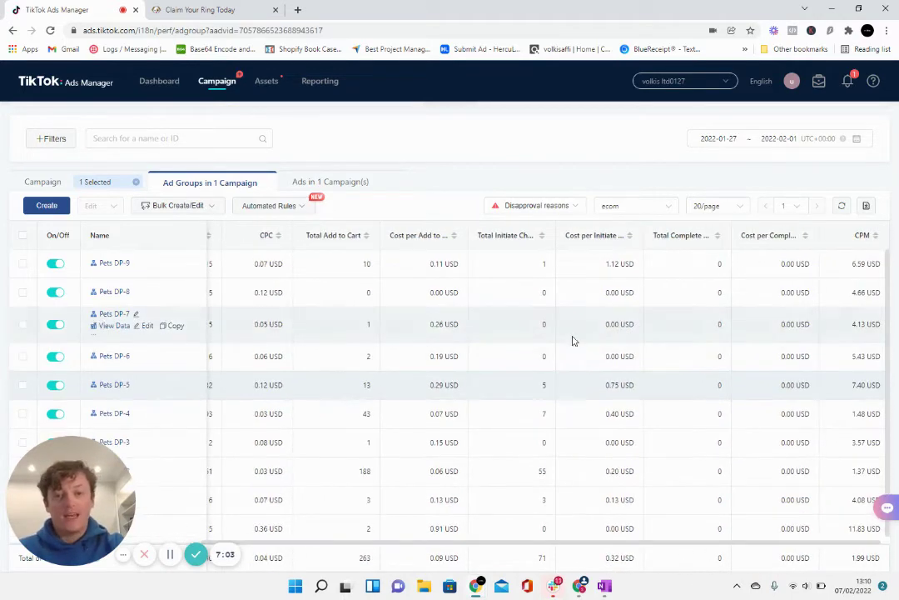
left_click_drag(614, 558, 625, 557)
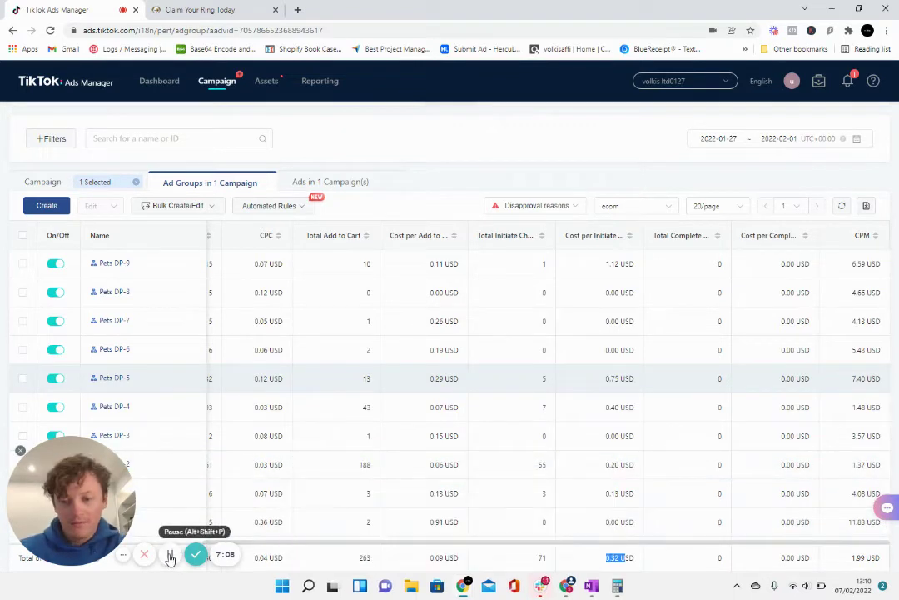
Step: Switch to Calculator, divide 12 by 0.32, and move its window clear of the cost per initiate checkout column
key("XF86Calculator")
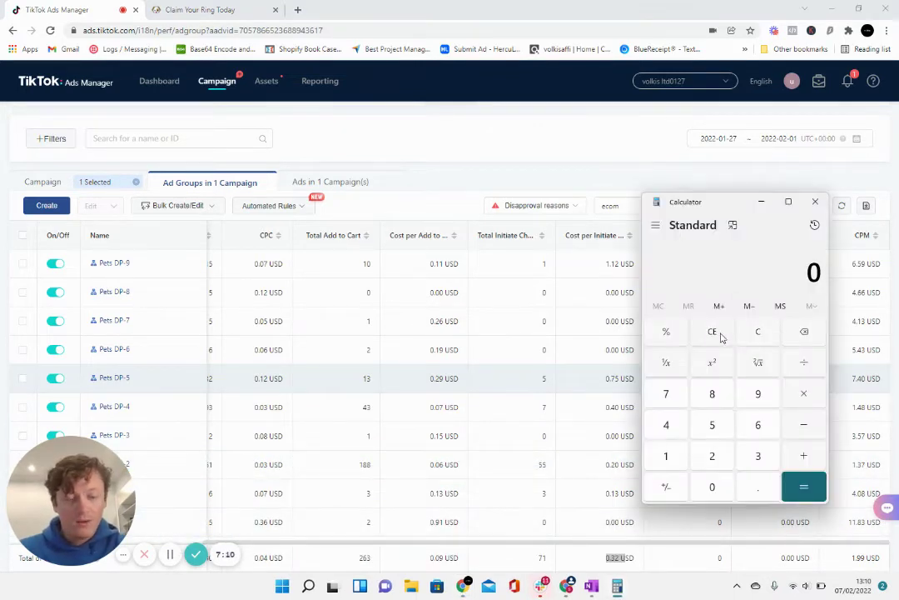
left_click_drag(734, 206, 715, 120)
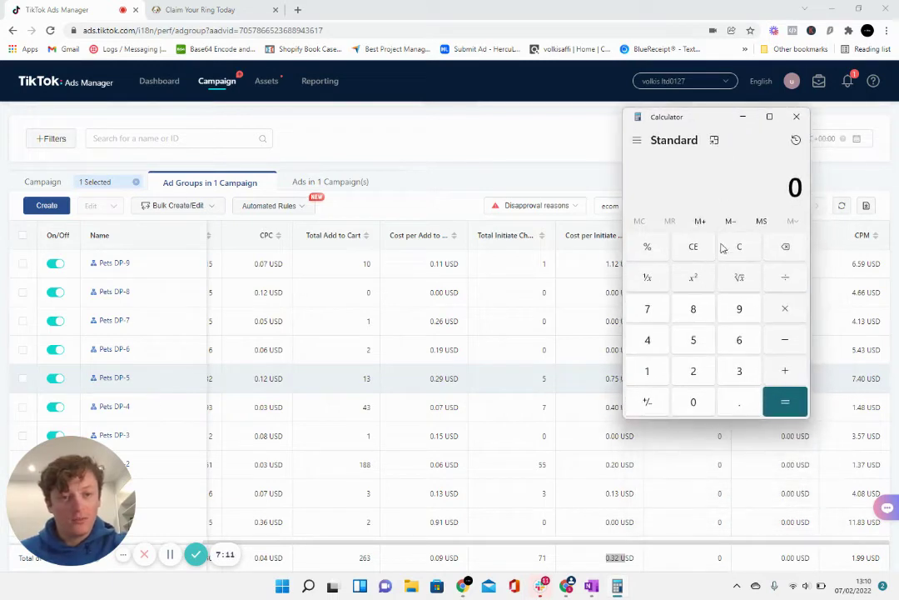
left_click(647, 371)
left_click(692, 371)
left_click(786, 281)
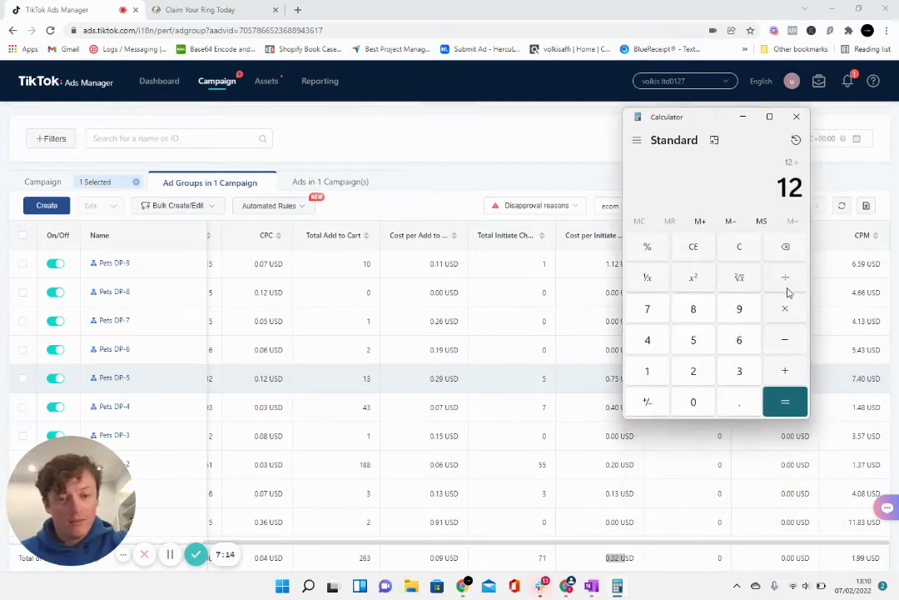
left_click(739, 372)
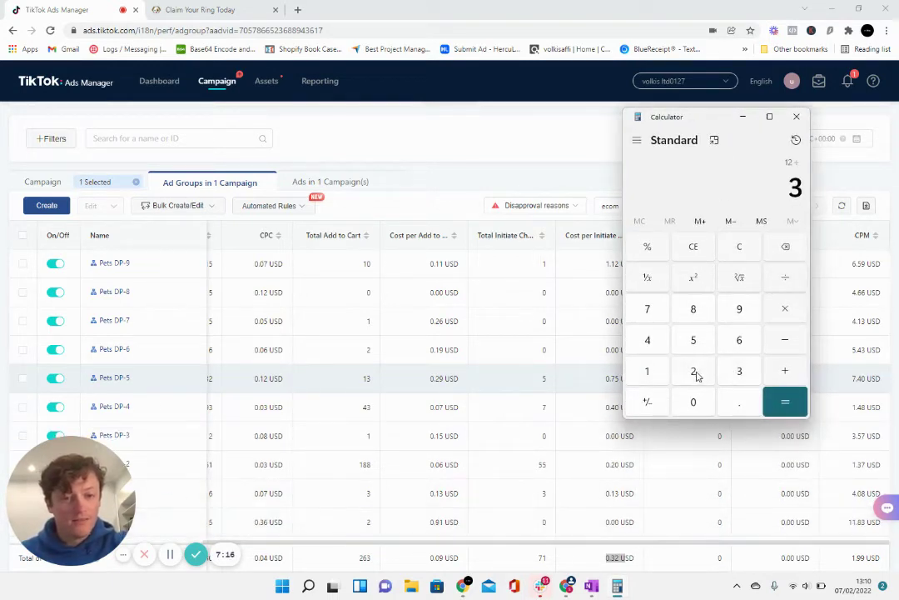
left_click(692, 371)
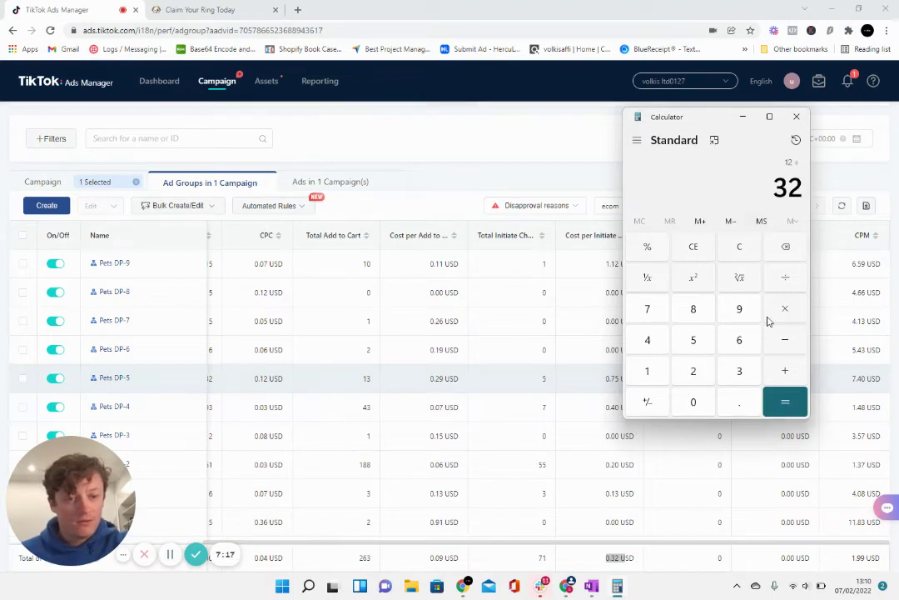
left_click(785, 246)
left_click(785, 246)
left_click(738, 402)
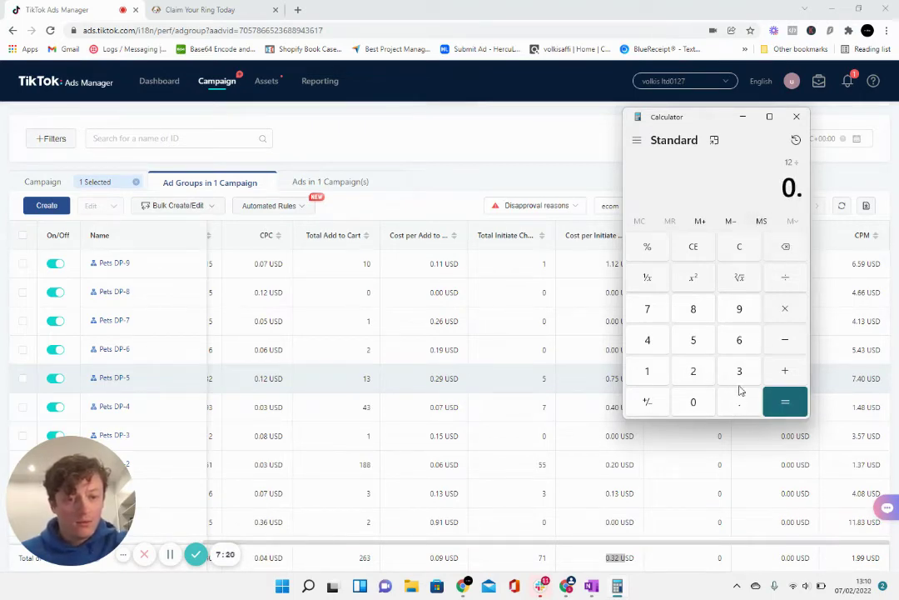
left_click(739, 370)
left_click(693, 371)
left_click(786, 401)
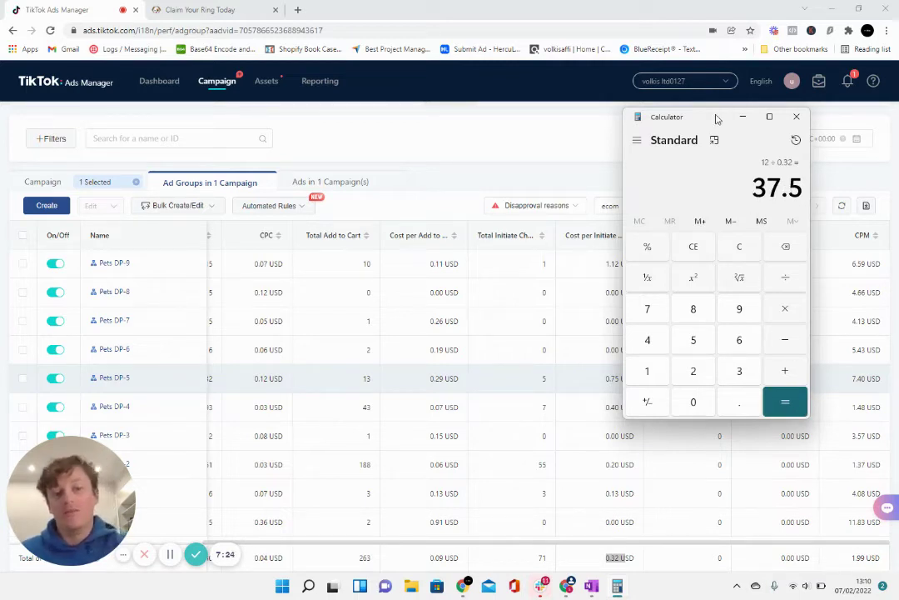
left_click_drag(716, 118, 770, 122)
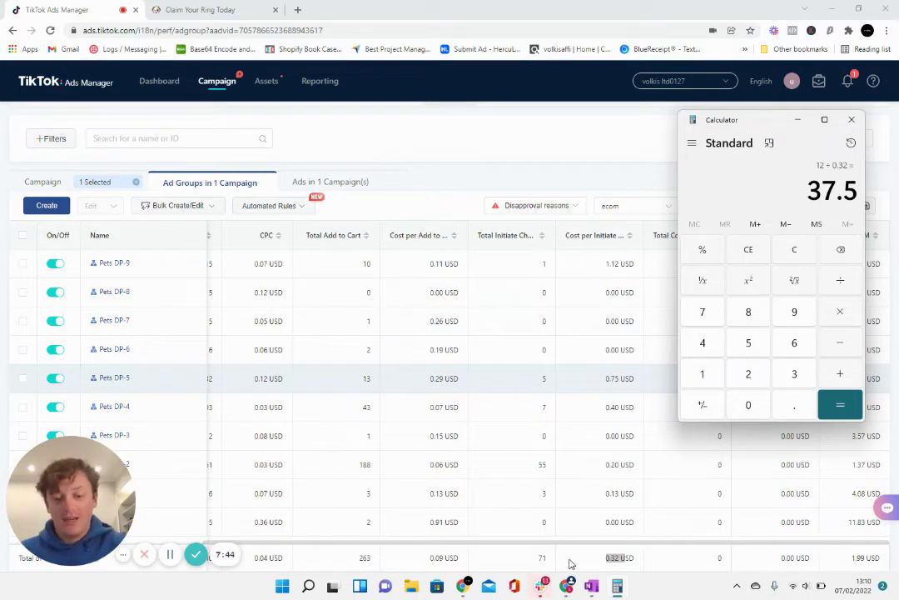
Step: Highlight the totals for initiate checkouts and cost per initiate checkout in the ad group table to compare them
left_click(534, 559)
key("shift+Right")
key("shift+Right")
key("shift+Right")
key("shift+Right")
key("shift+Right")
key("shift+Right")
key("shift+Right")
key("shift+Right")
key("shift+Right")
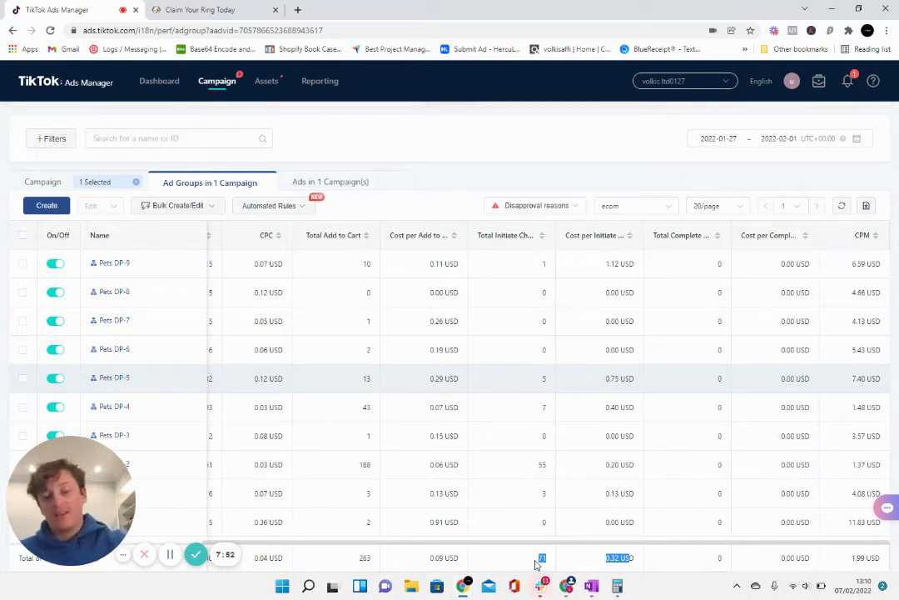
left_click(548, 562)
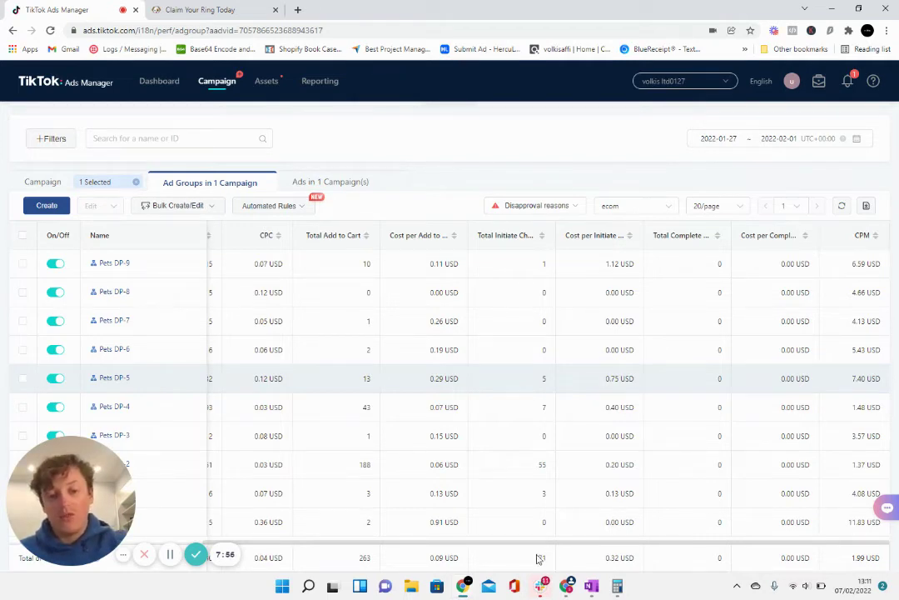
left_click_drag(538, 561, 641, 563)
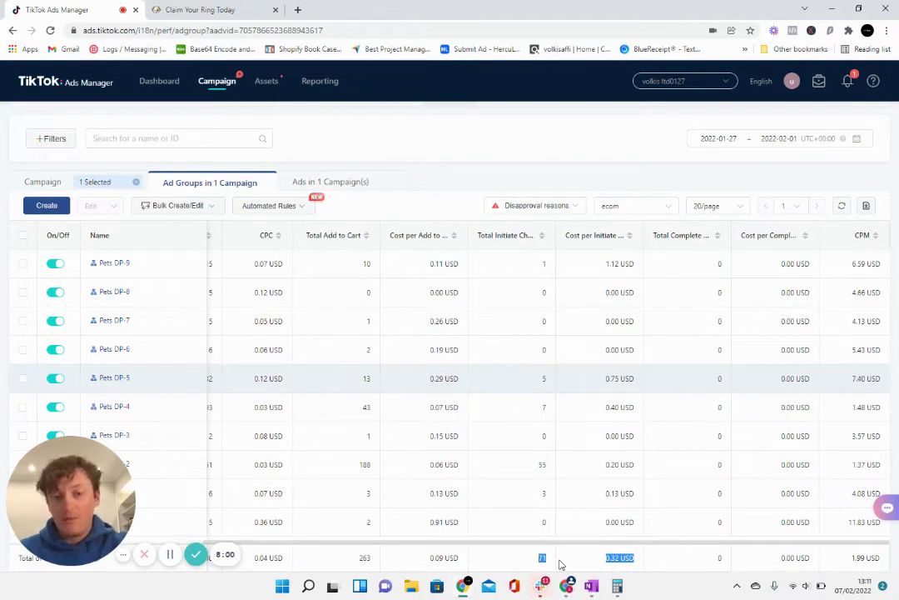
left_click(612, 554)
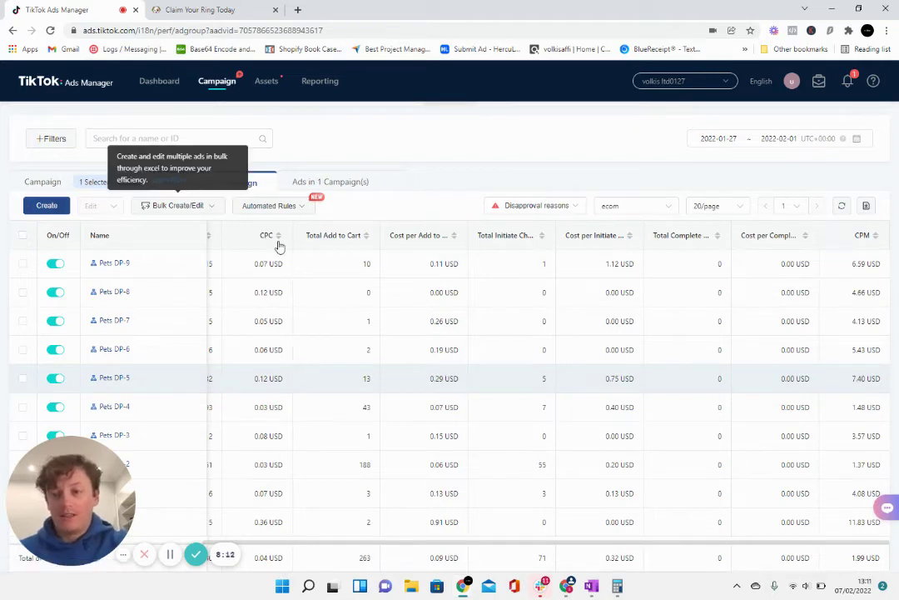
Step: Return to the campaign list, turn off the CBO Test F+S campaign and deselect it
key("alt+Left")
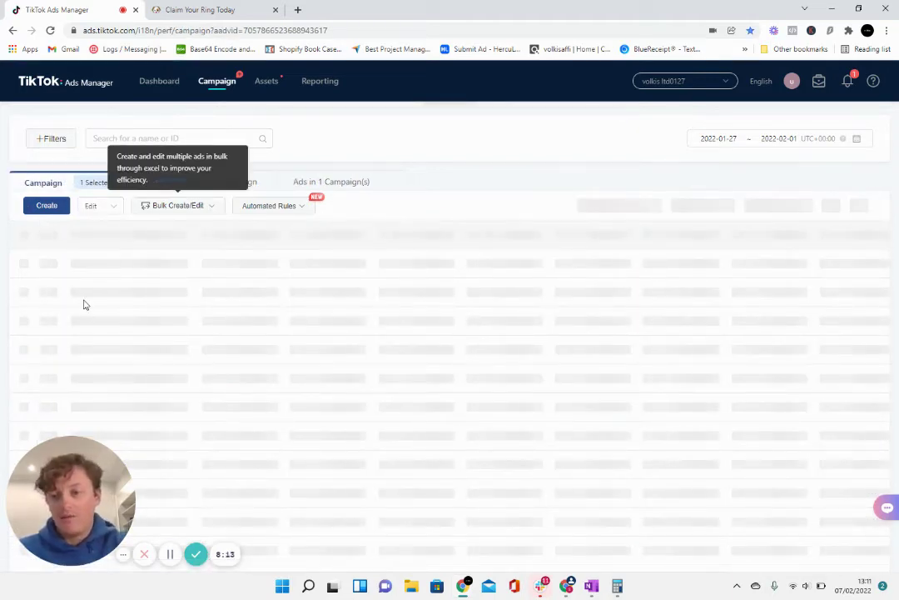
left_click(53, 355)
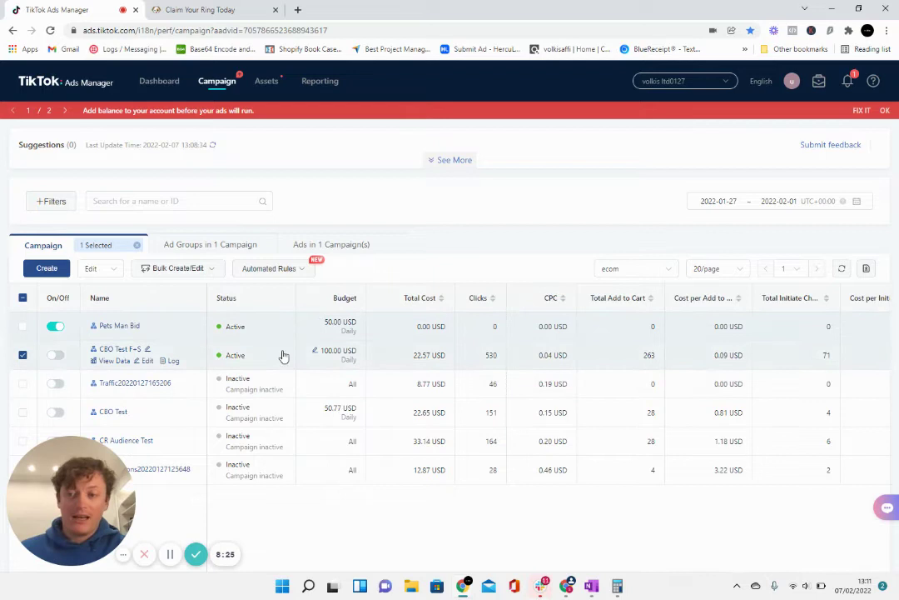
left_click(22, 355)
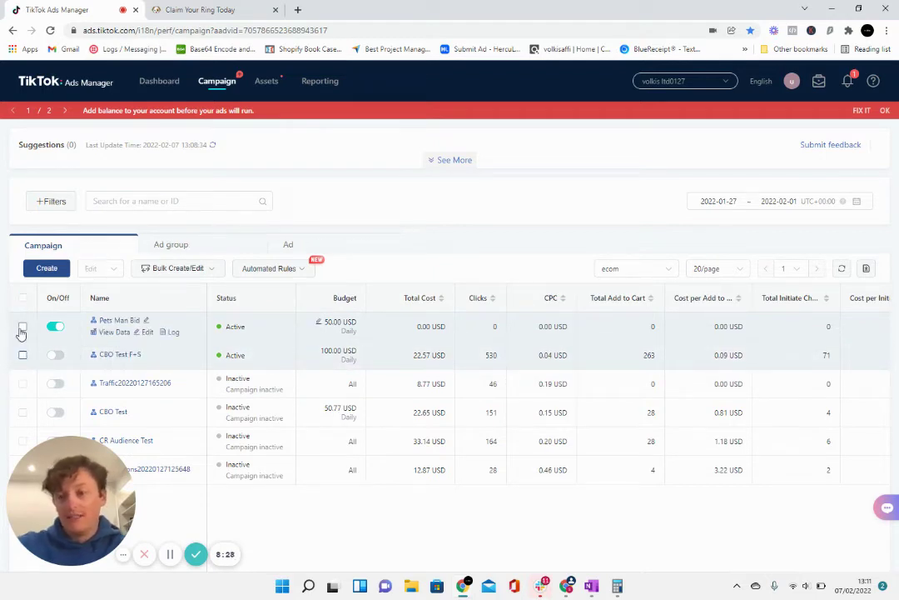
Step: Open the Pets Man Bid campaign's ad groups and duplicate the Pets ad group with 9 copies into that existing campaign
left_click(23, 326)
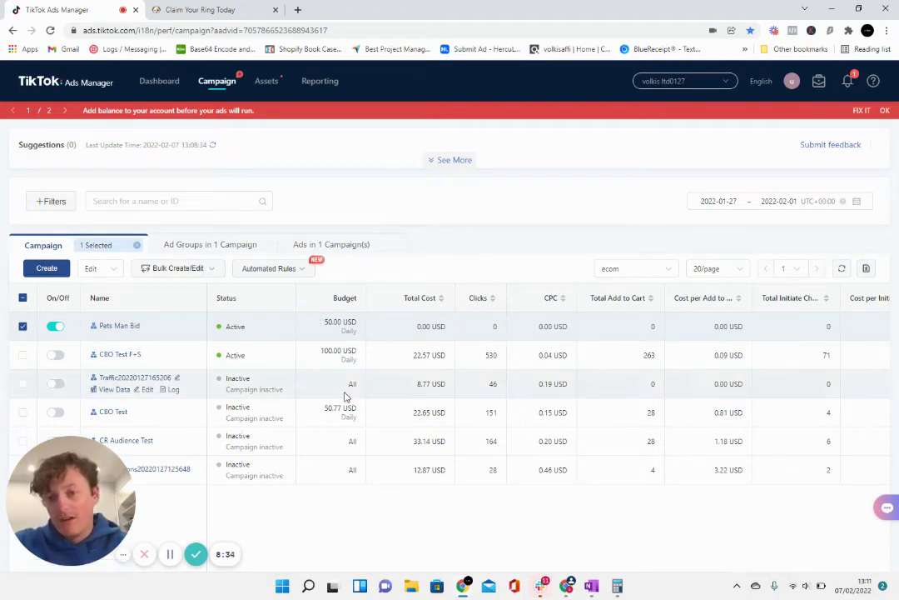
left_click(227, 244)
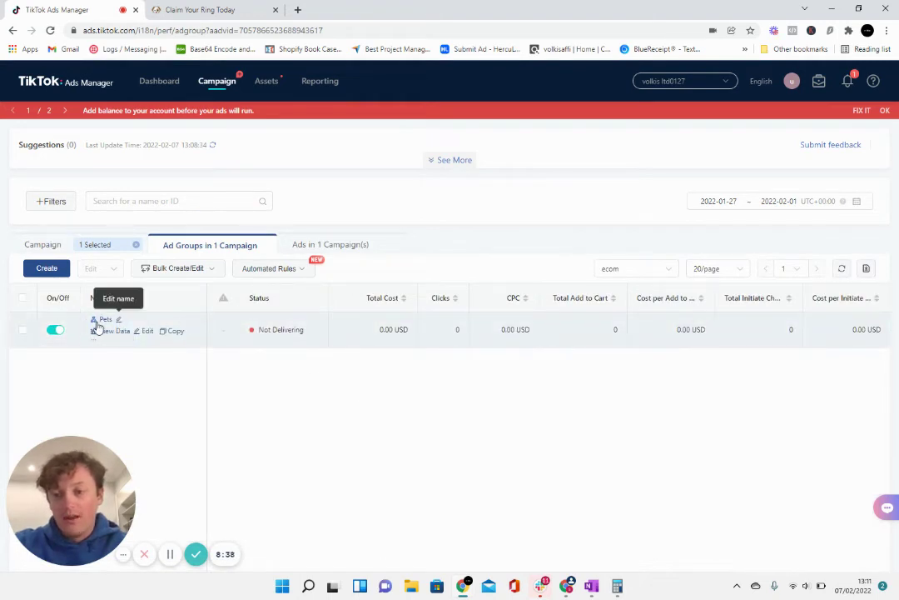
left_click(175, 334)
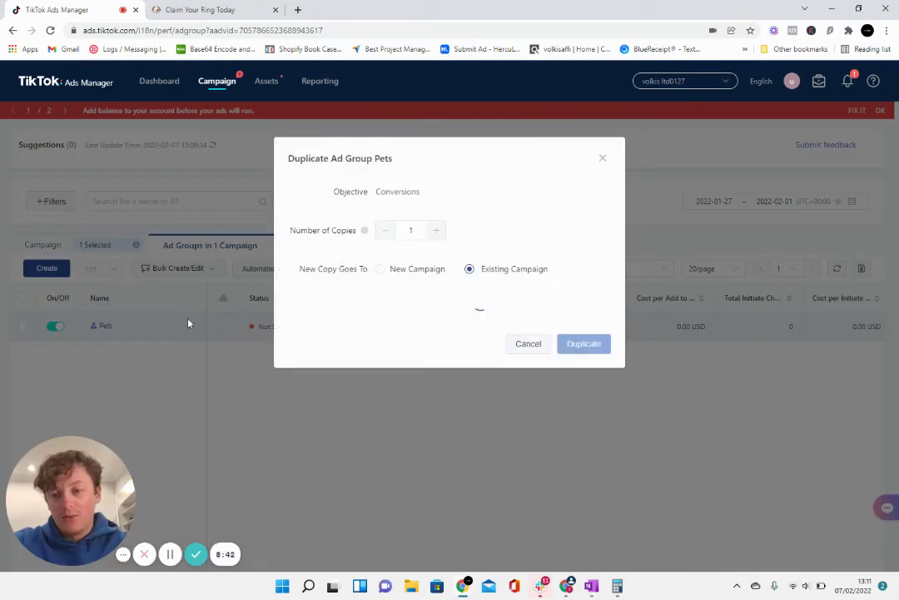
double_click(410, 230)
type("9")
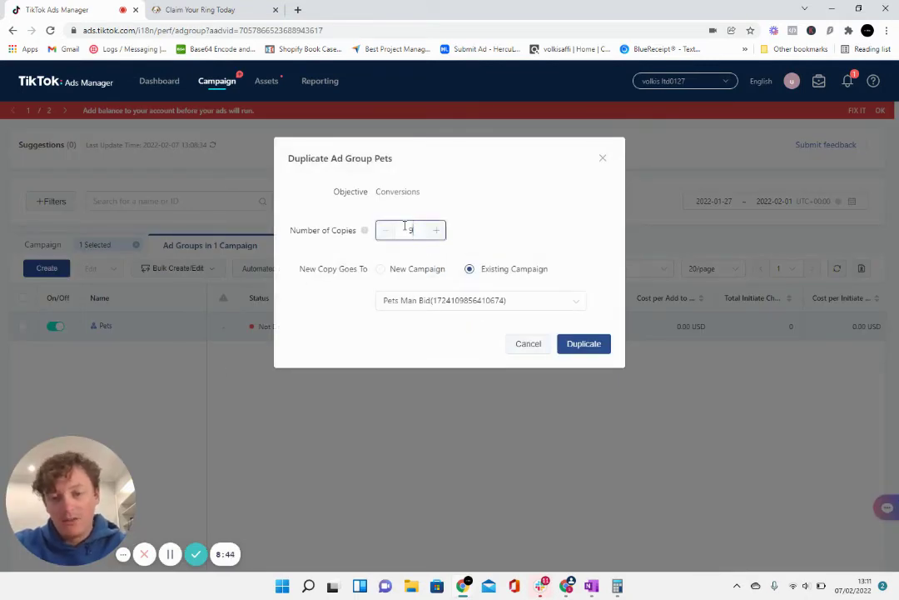
left_click(603, 345)
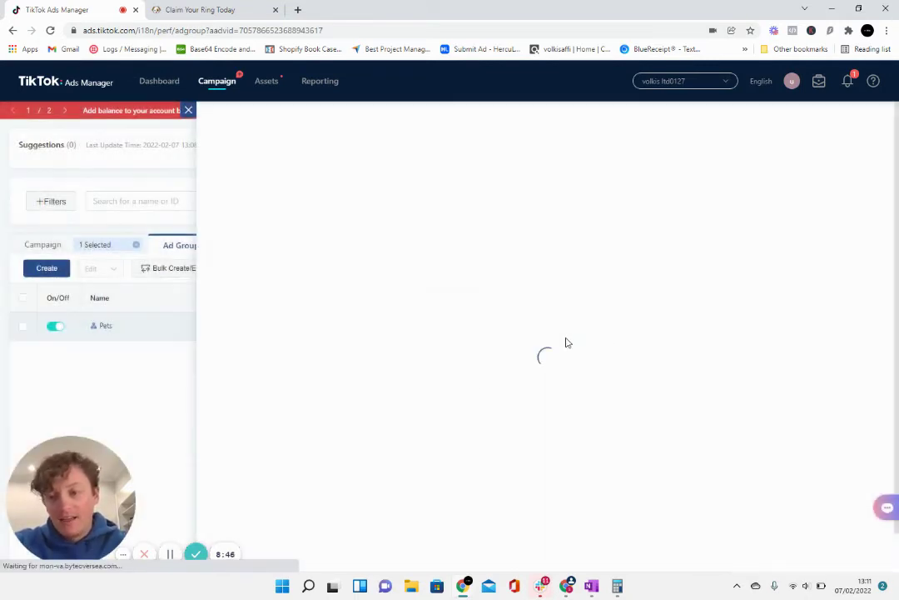
left_click(169, 555)
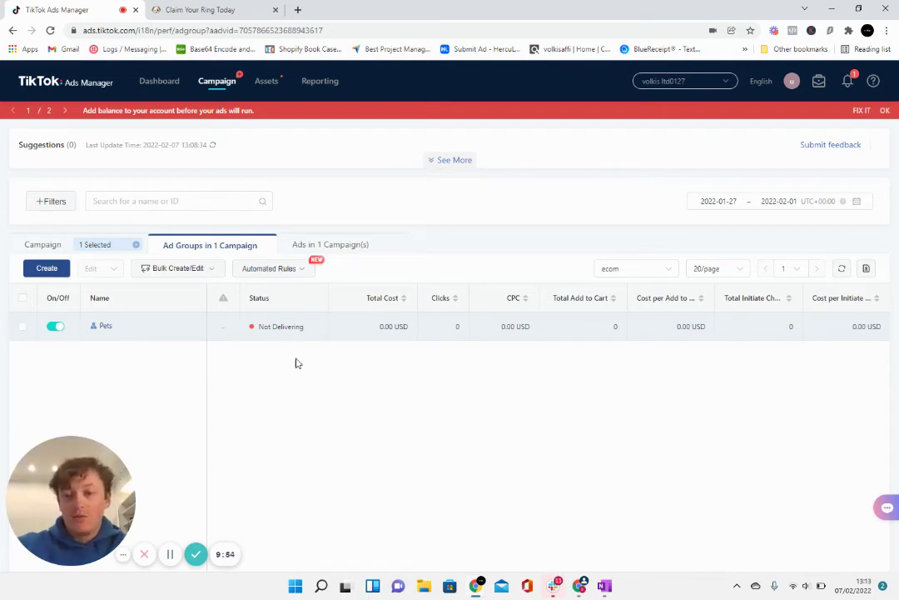
mouse_move(94, 333)
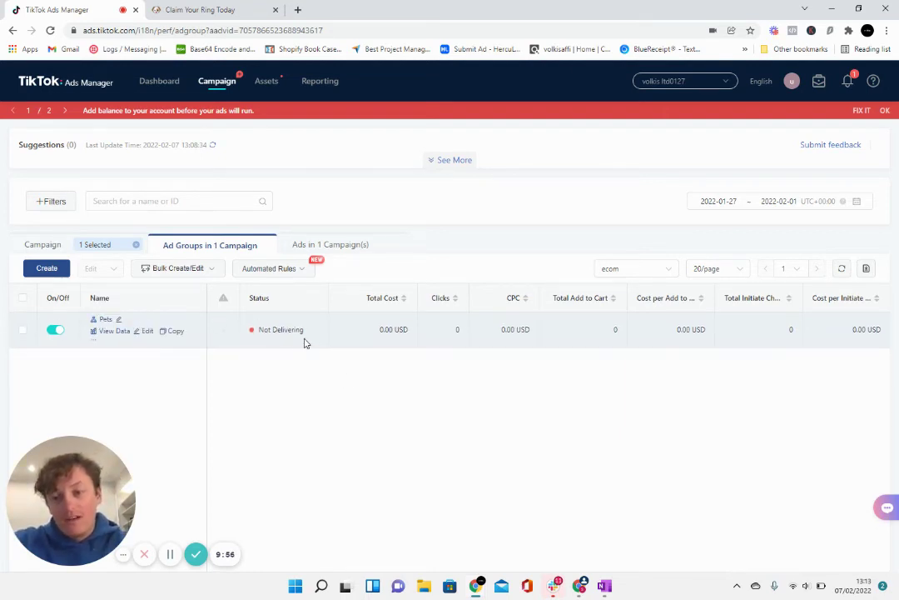